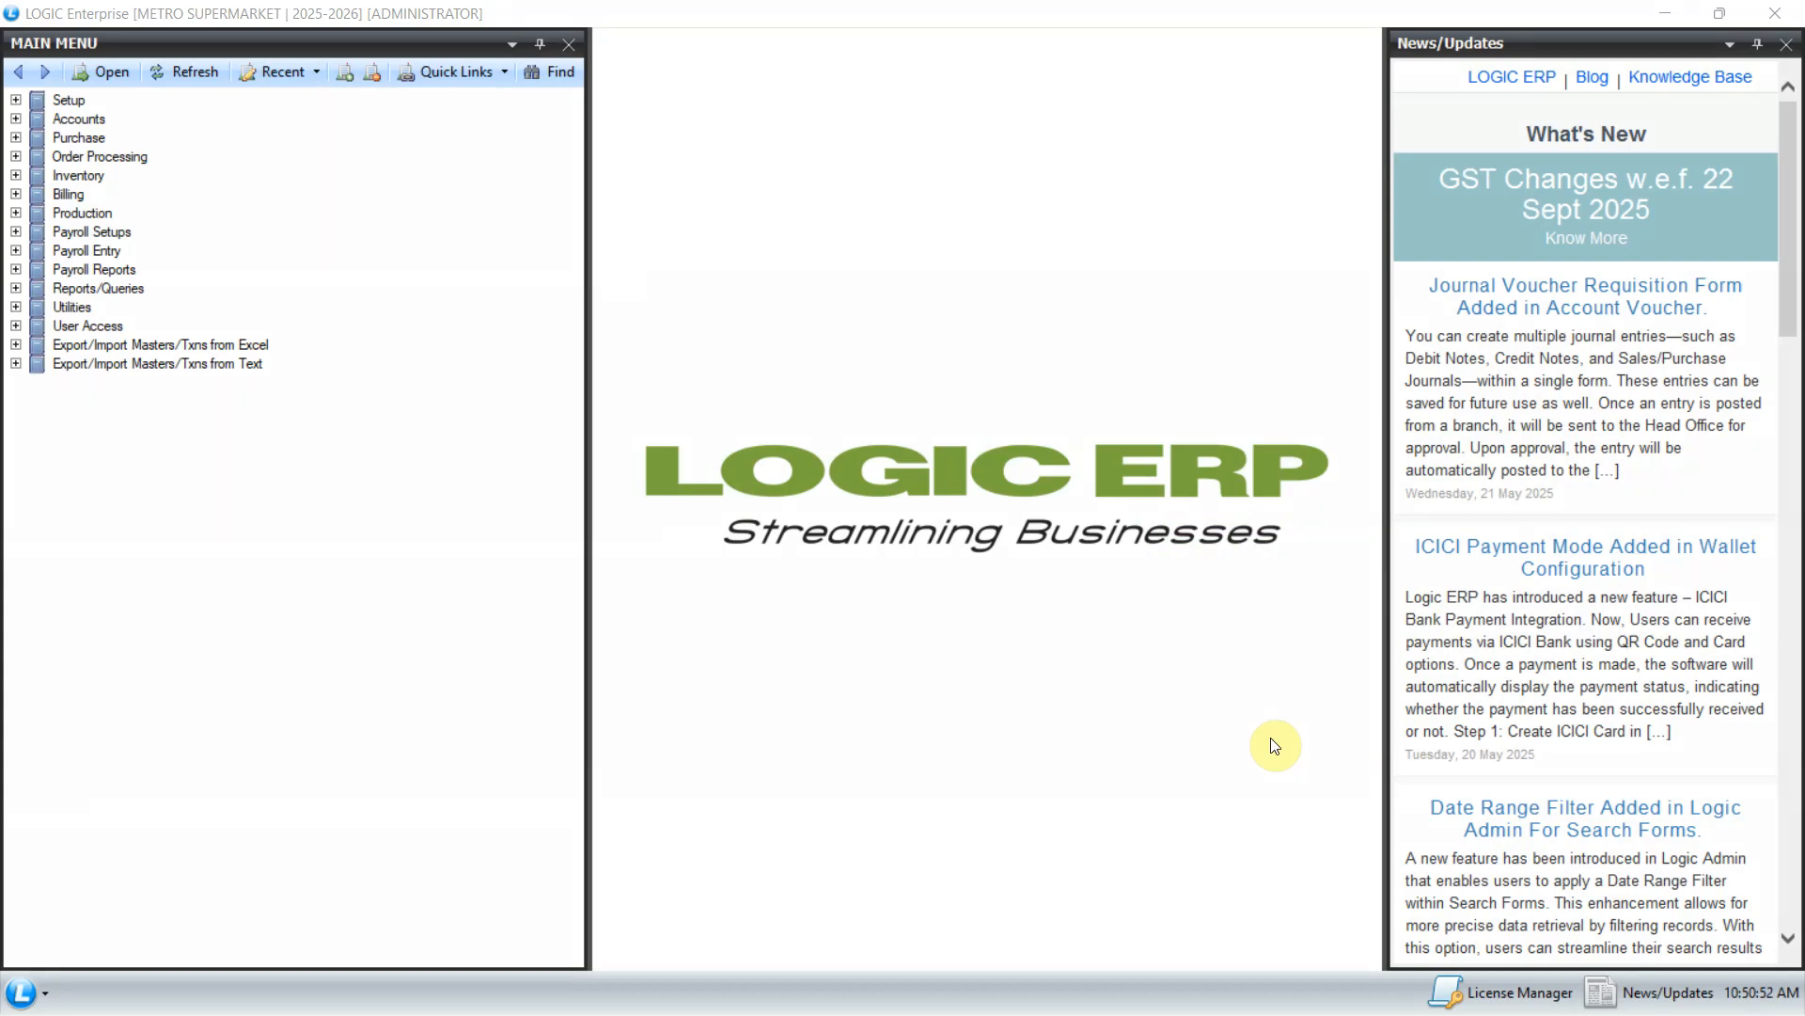
- Open the Enter Cheque Numbers - Bank Payments form from the A/C Vouchers of the Accounts module
{"action": "left_click", "coordinate": [79, 119]}
{"action": "left_click", "coordinate": [16, 119]}
{"action": "left_click", "coordinate": [105, 157]}
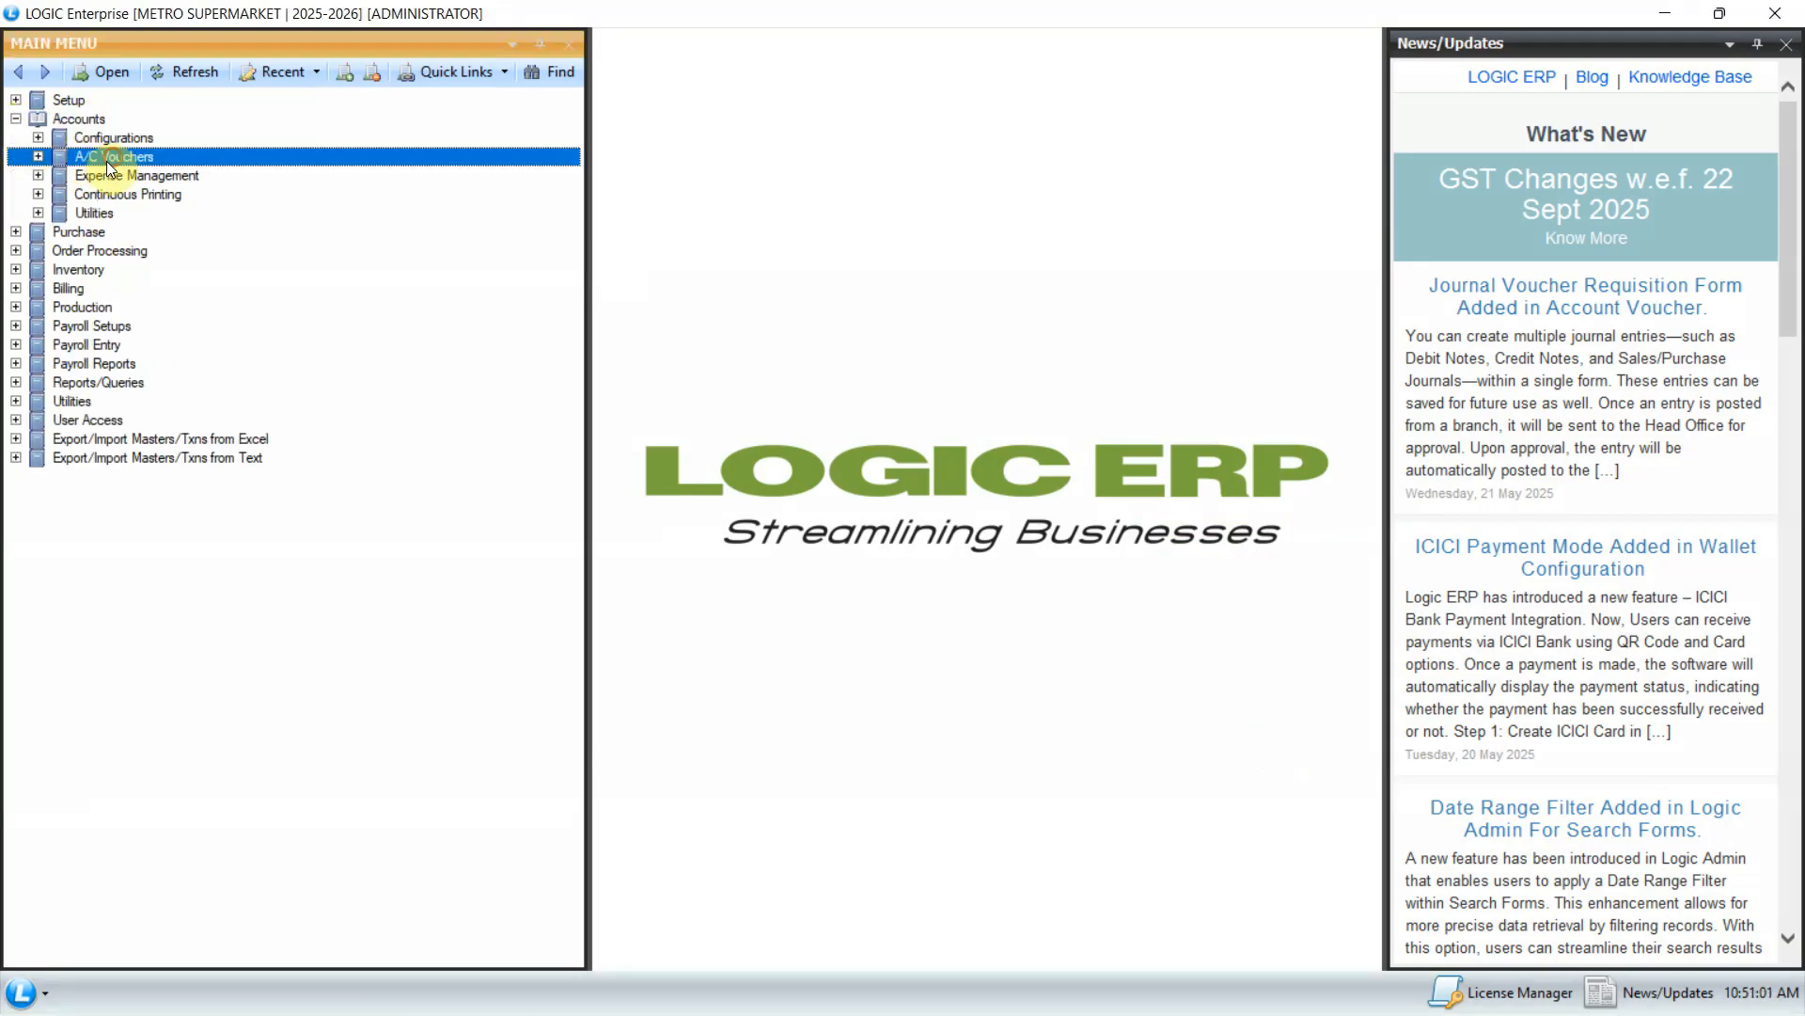
{"action": "left_click", "coordinate": [37, 157]}
{"action": "left_click", "coordinate": [353, 215]}
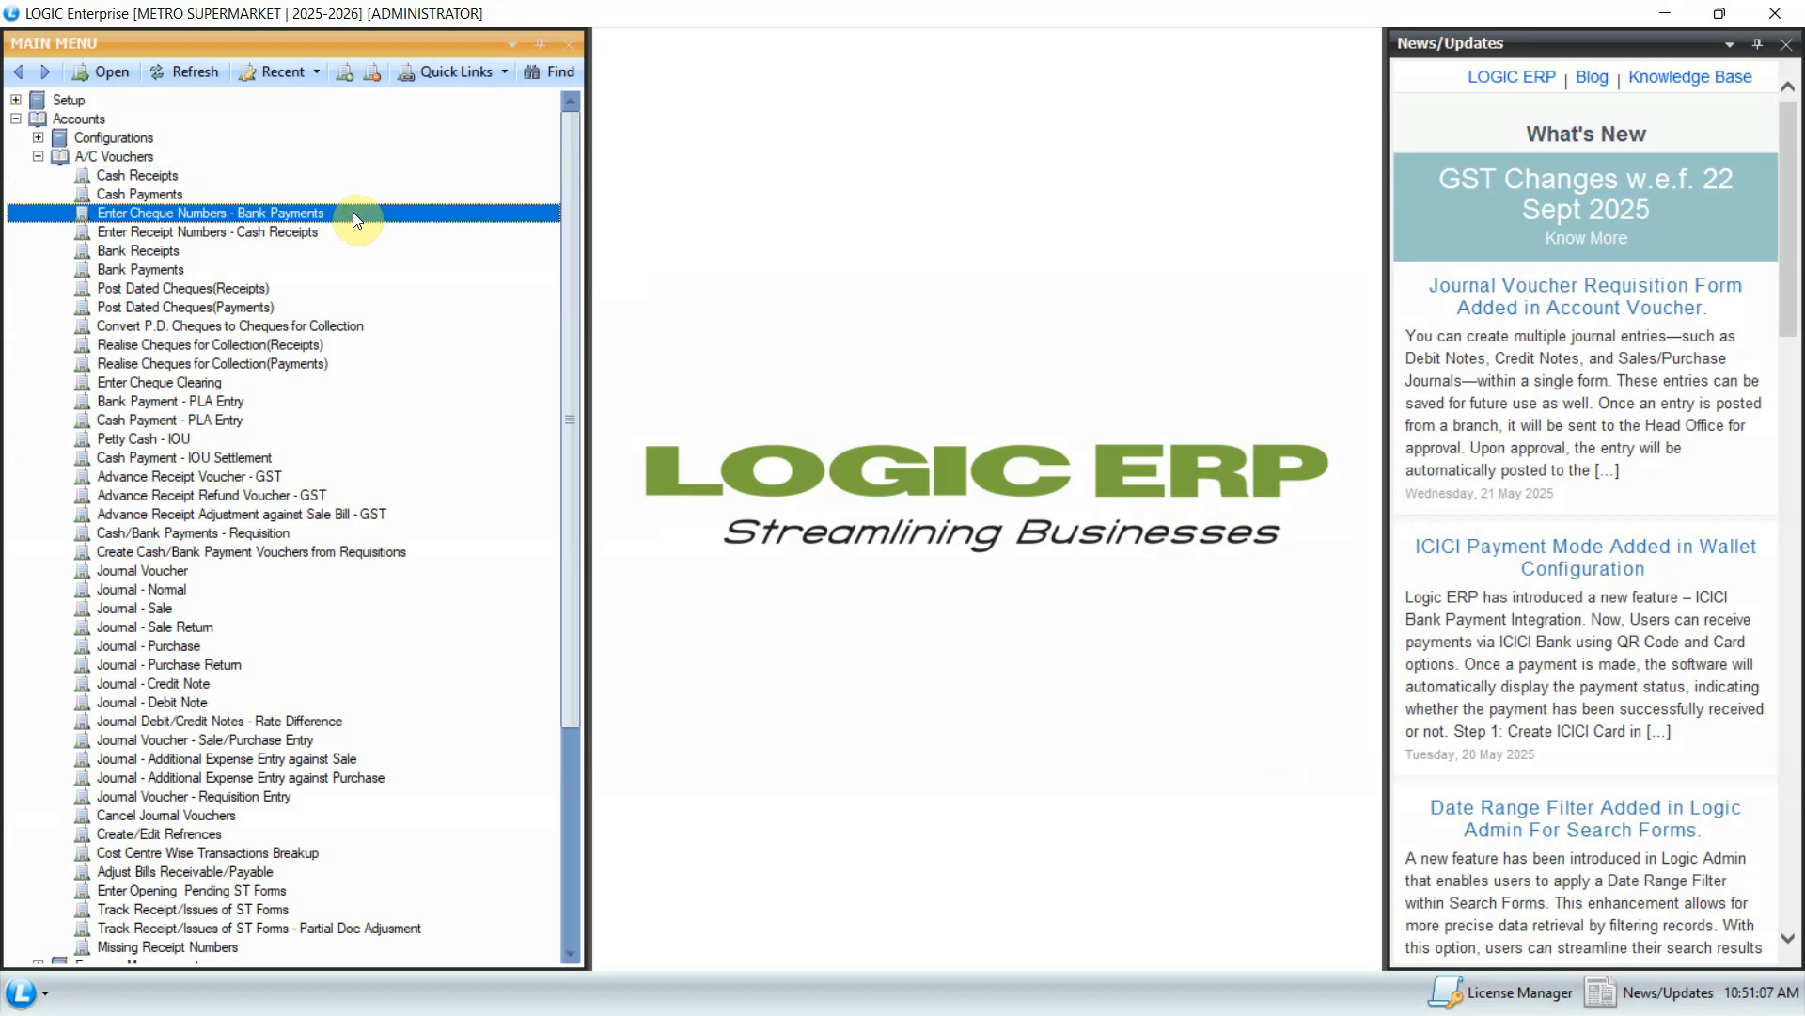
{"action": "double_click", "coordinate": [353, 213]}
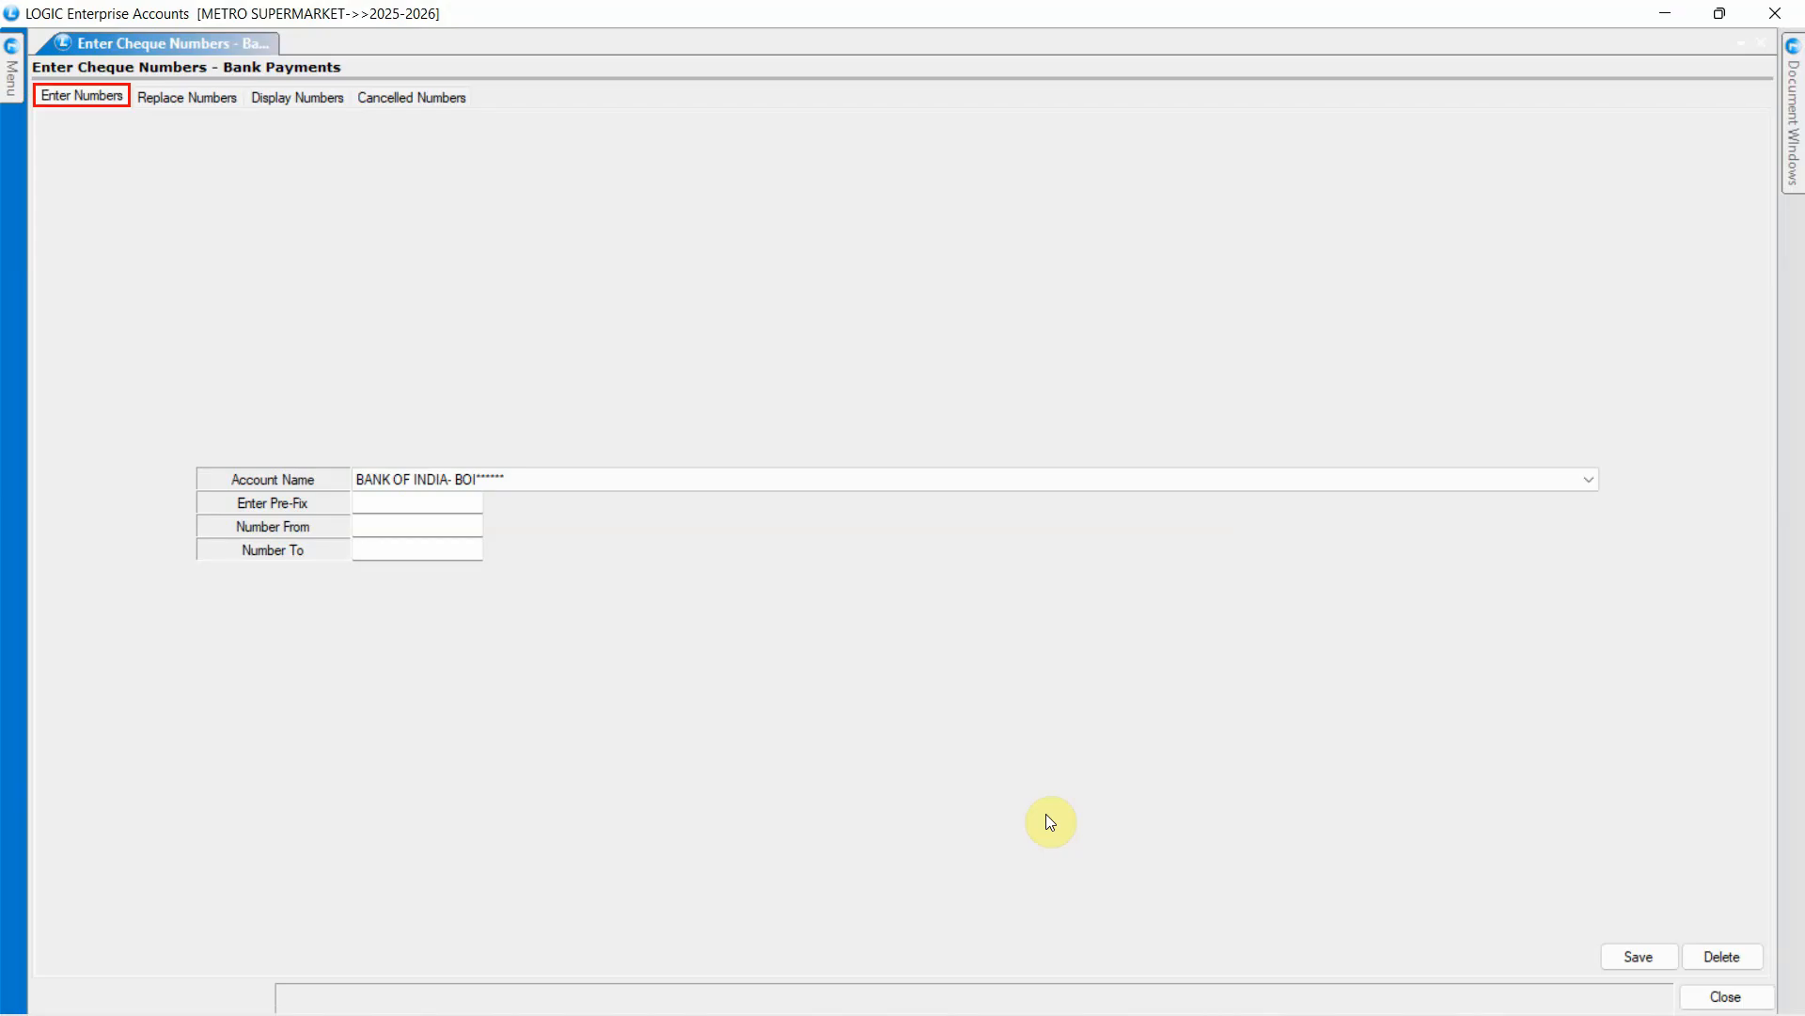
- Register cheque numbers 123001 to 123050 with prefix BOI for the Bank of India account and save the range
{"action": "left_click", "coordinate": [566, 480]}
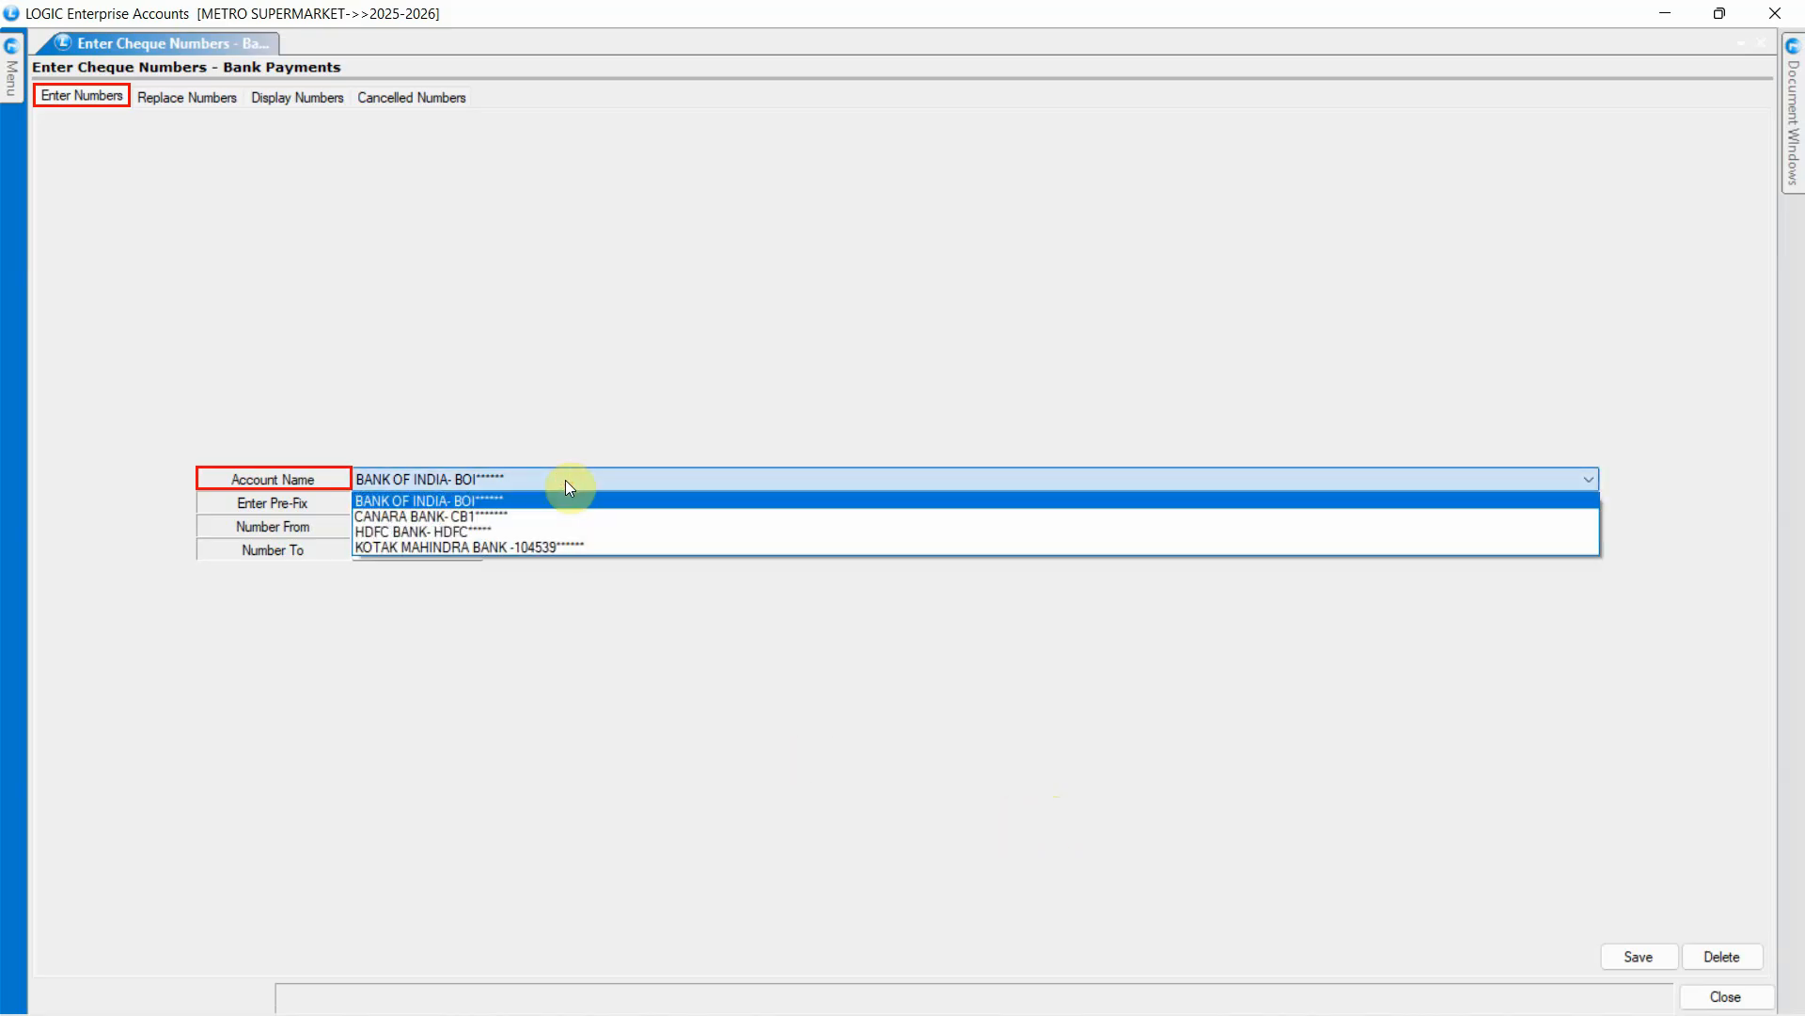
{"action": "key", "text": "Return"}
{"action": "type", "text": "BOI"}
{"action": "key", "text": "Return"}
{"action": "type", "text": "123001"}
{"action": "key", "text": "Return"}
{"action": "type", "text": "123050"}
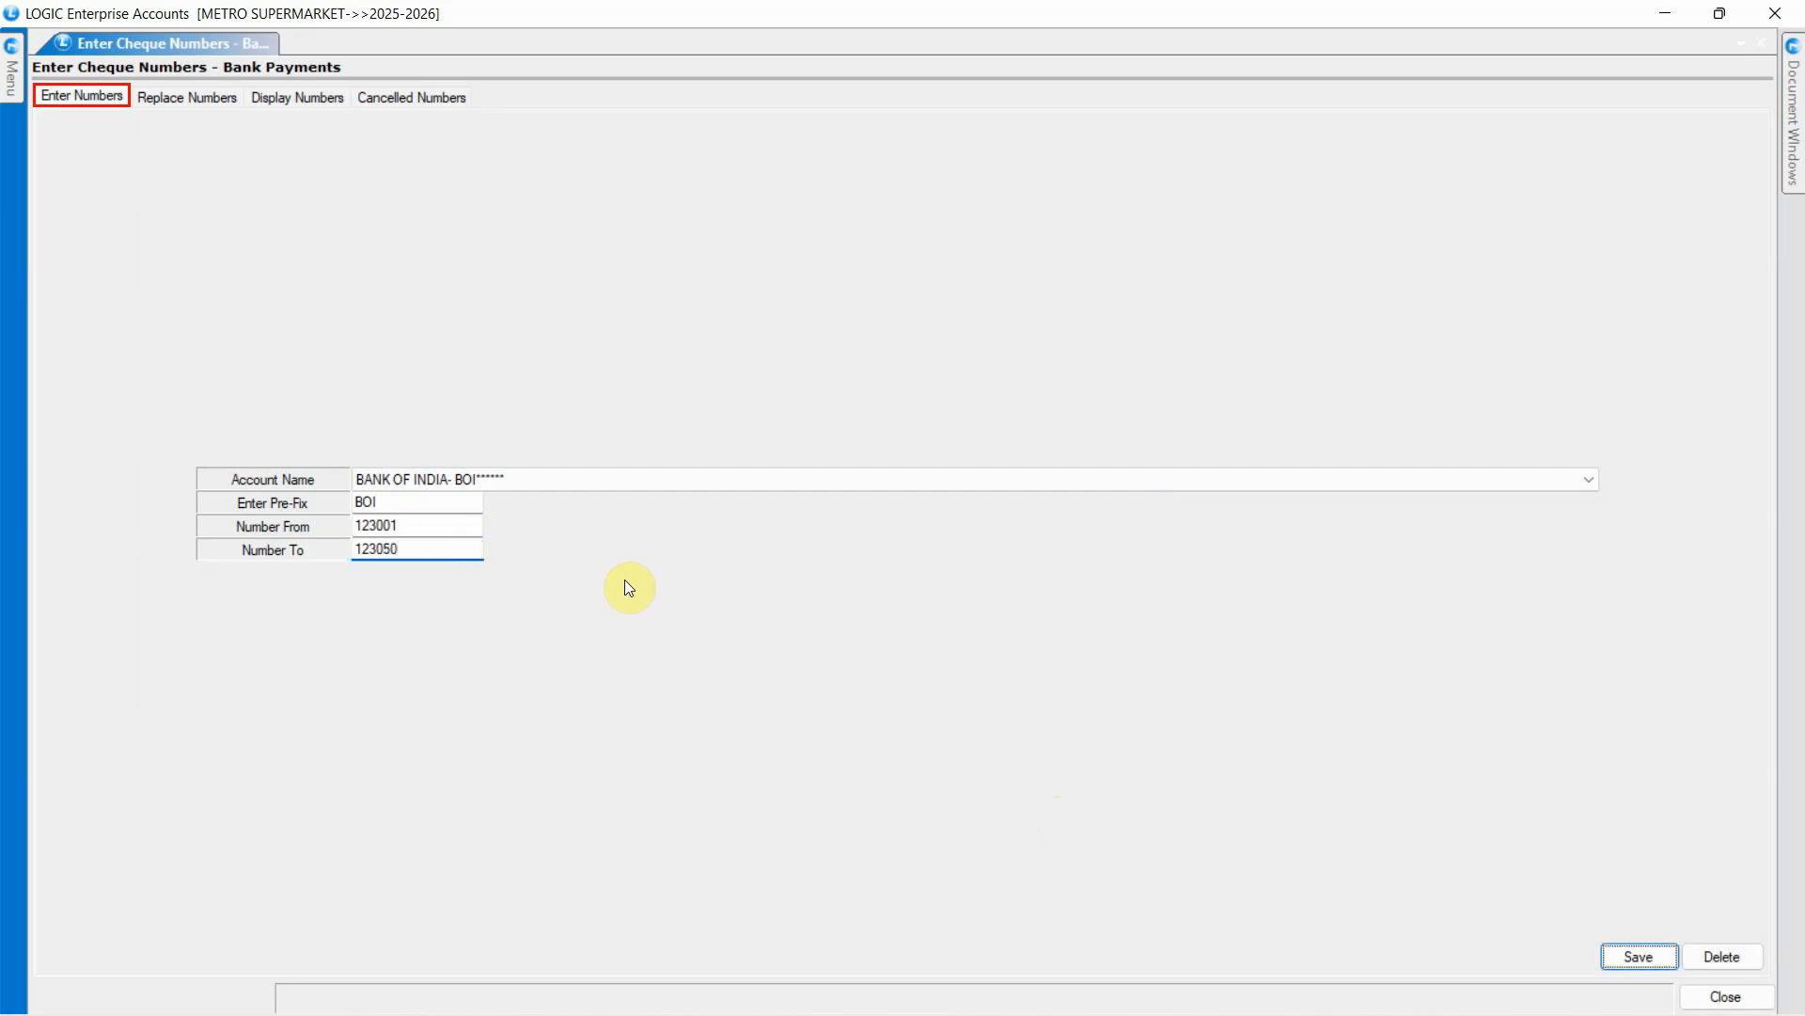
{"action": "left_click", "coordinate": [1638, 956]}
{"action": "left_click", "coordinate": [889, 602]}
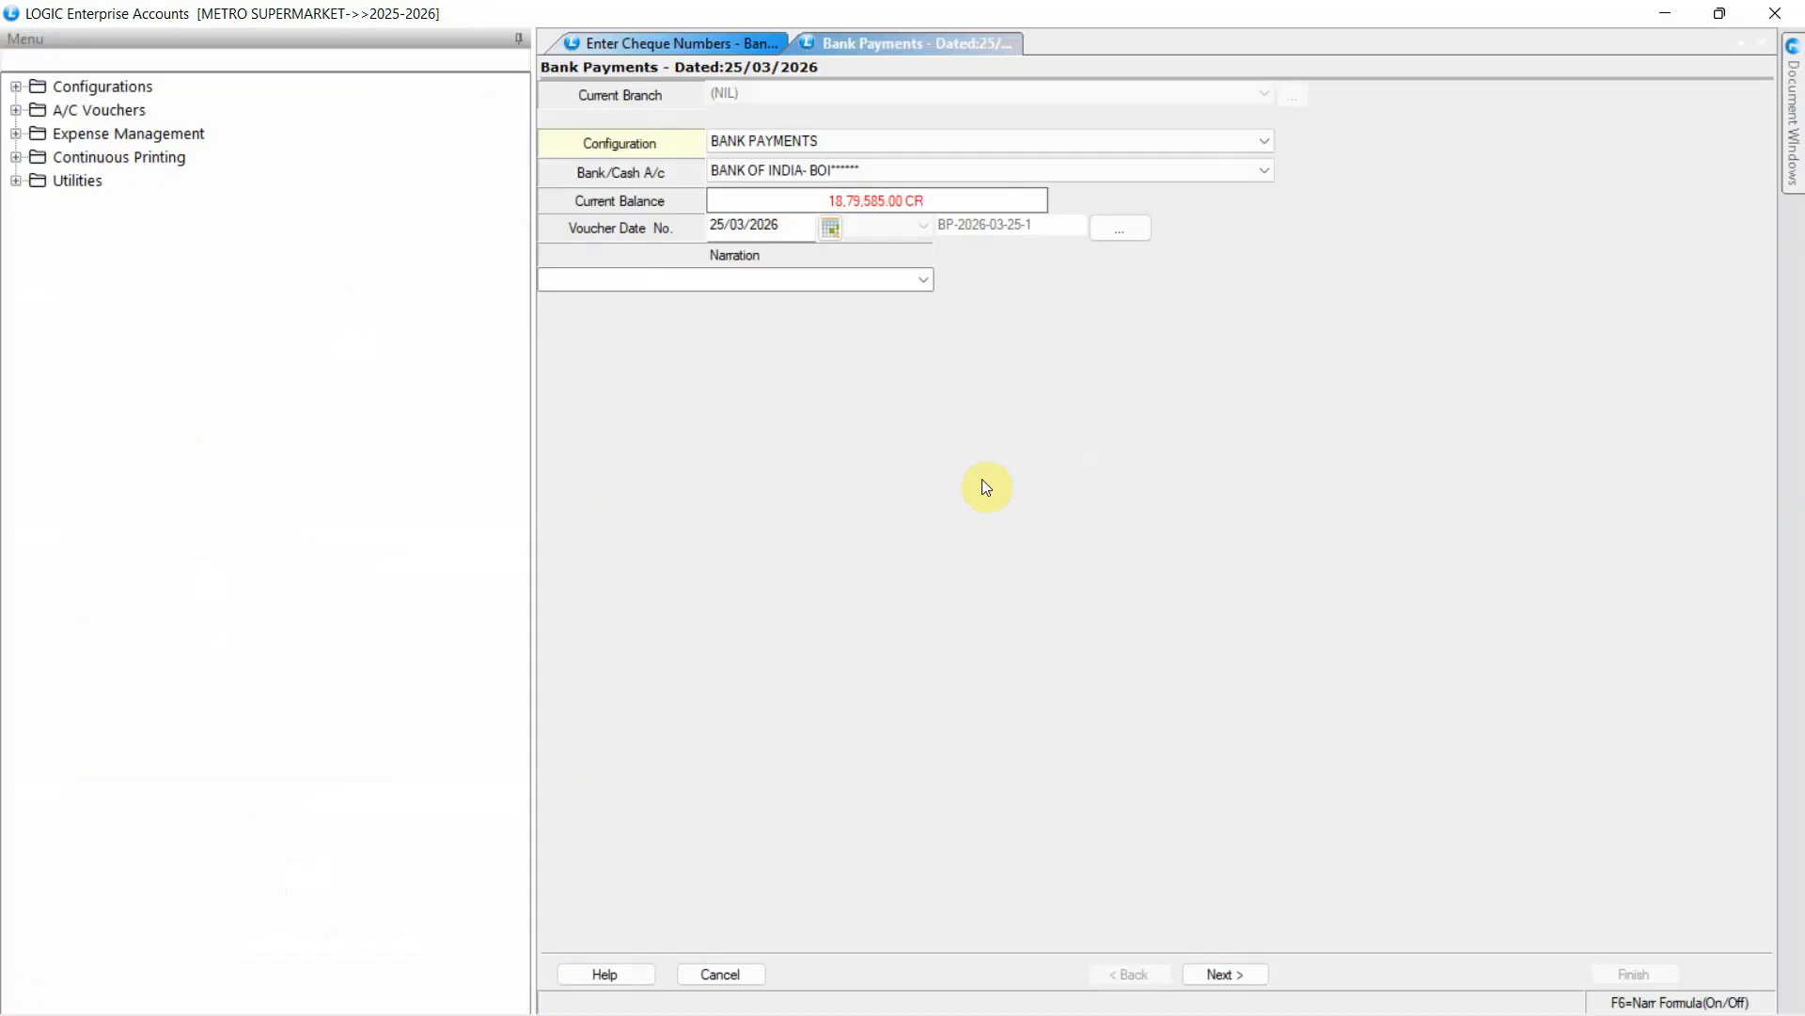
- Enable Pre Select Cheque/Receipt Number in the Cash/Bank Voucher Configuration for BANK PAYMENTS and save the configuration
{"action": "left_click", "coordinate": [86, 89]}
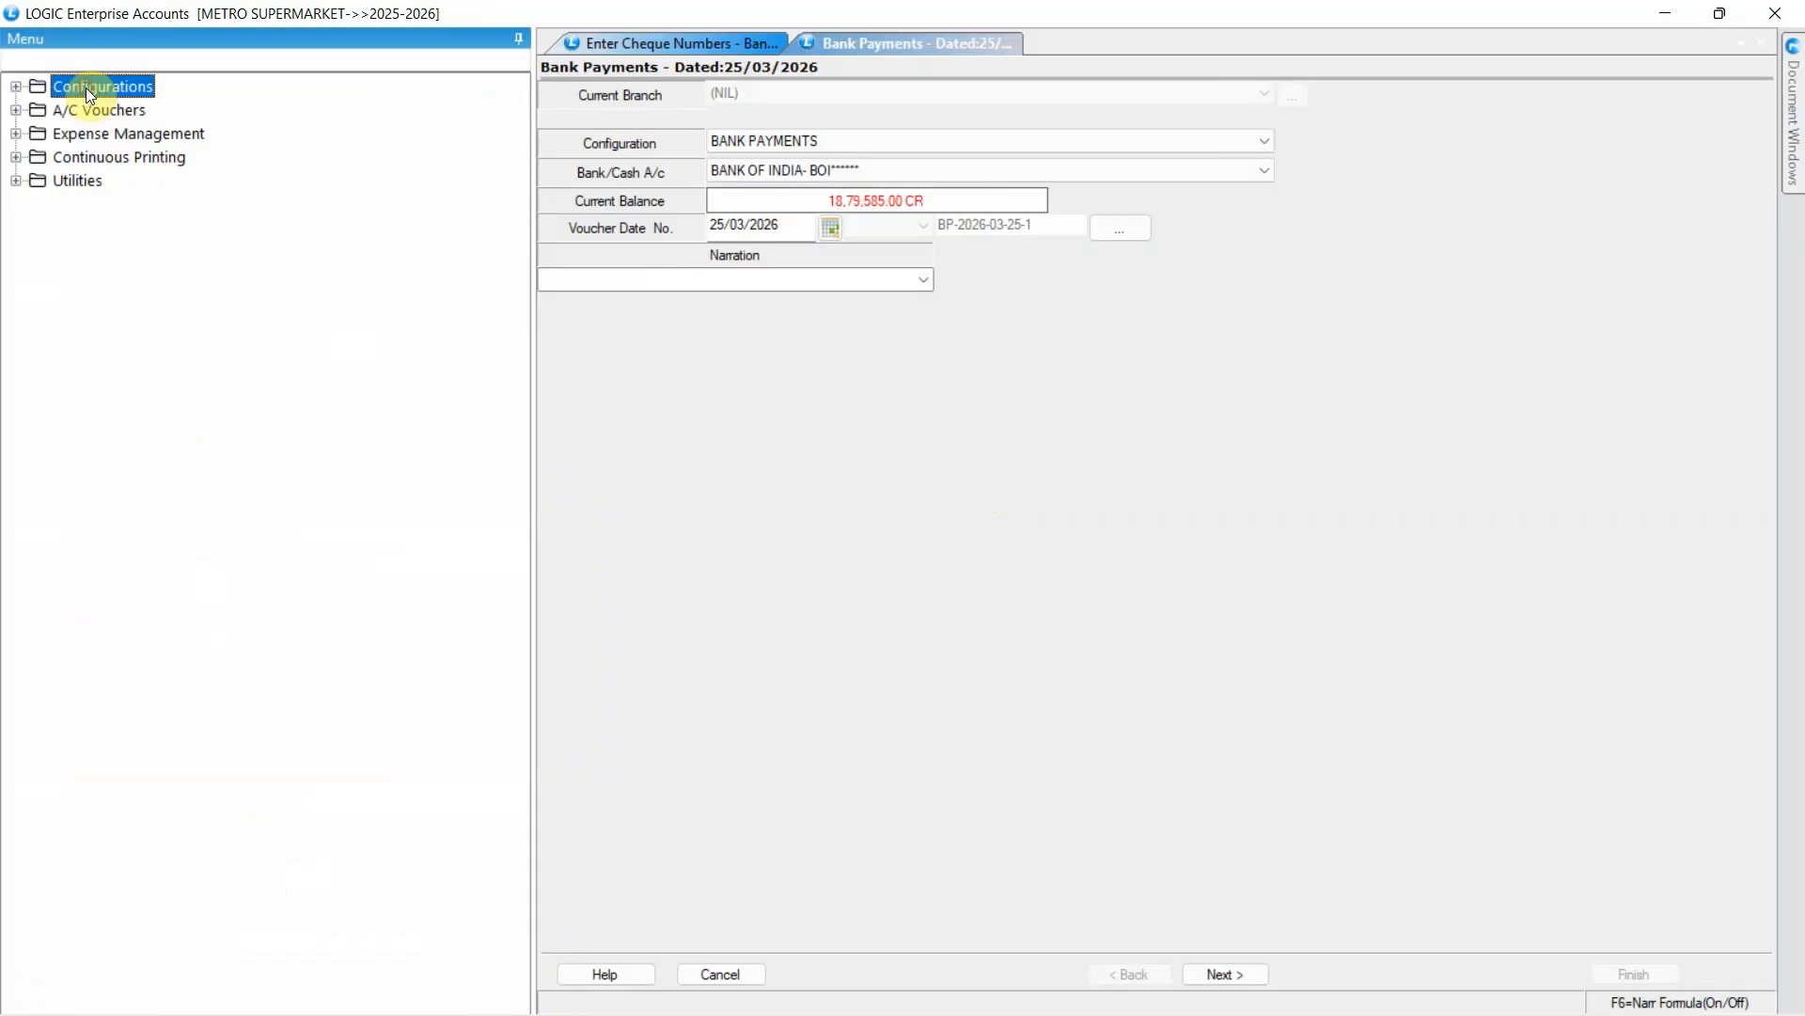
{"action": "left_click", "coordinate": [16, 87]}
{"action": "left_click", "coordinate": [229, 182]}
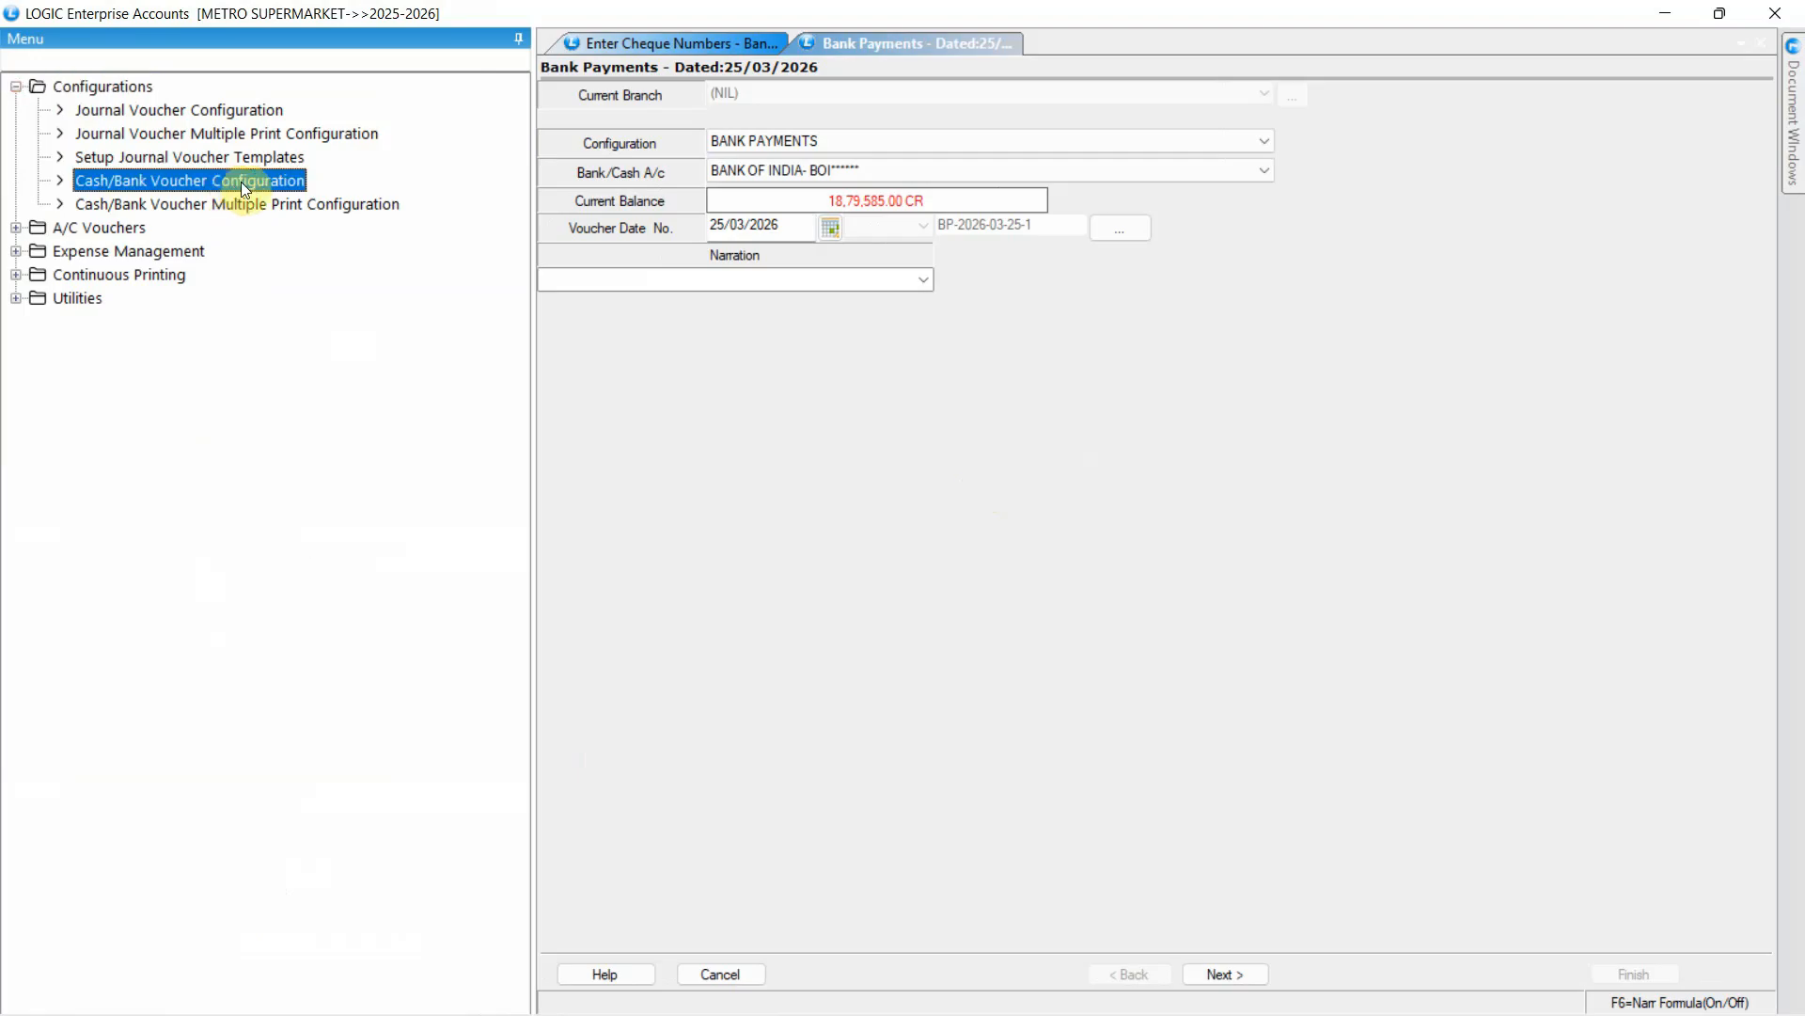
{"action": "double_click", "coordinate": [230, 182]}
{"action": "left_click", "coordinate": [1049, 96]}
{"action": "left_click", "coordinate": [1048, 96]}
{"action": "left_click", "coordinate": [778, 125]}
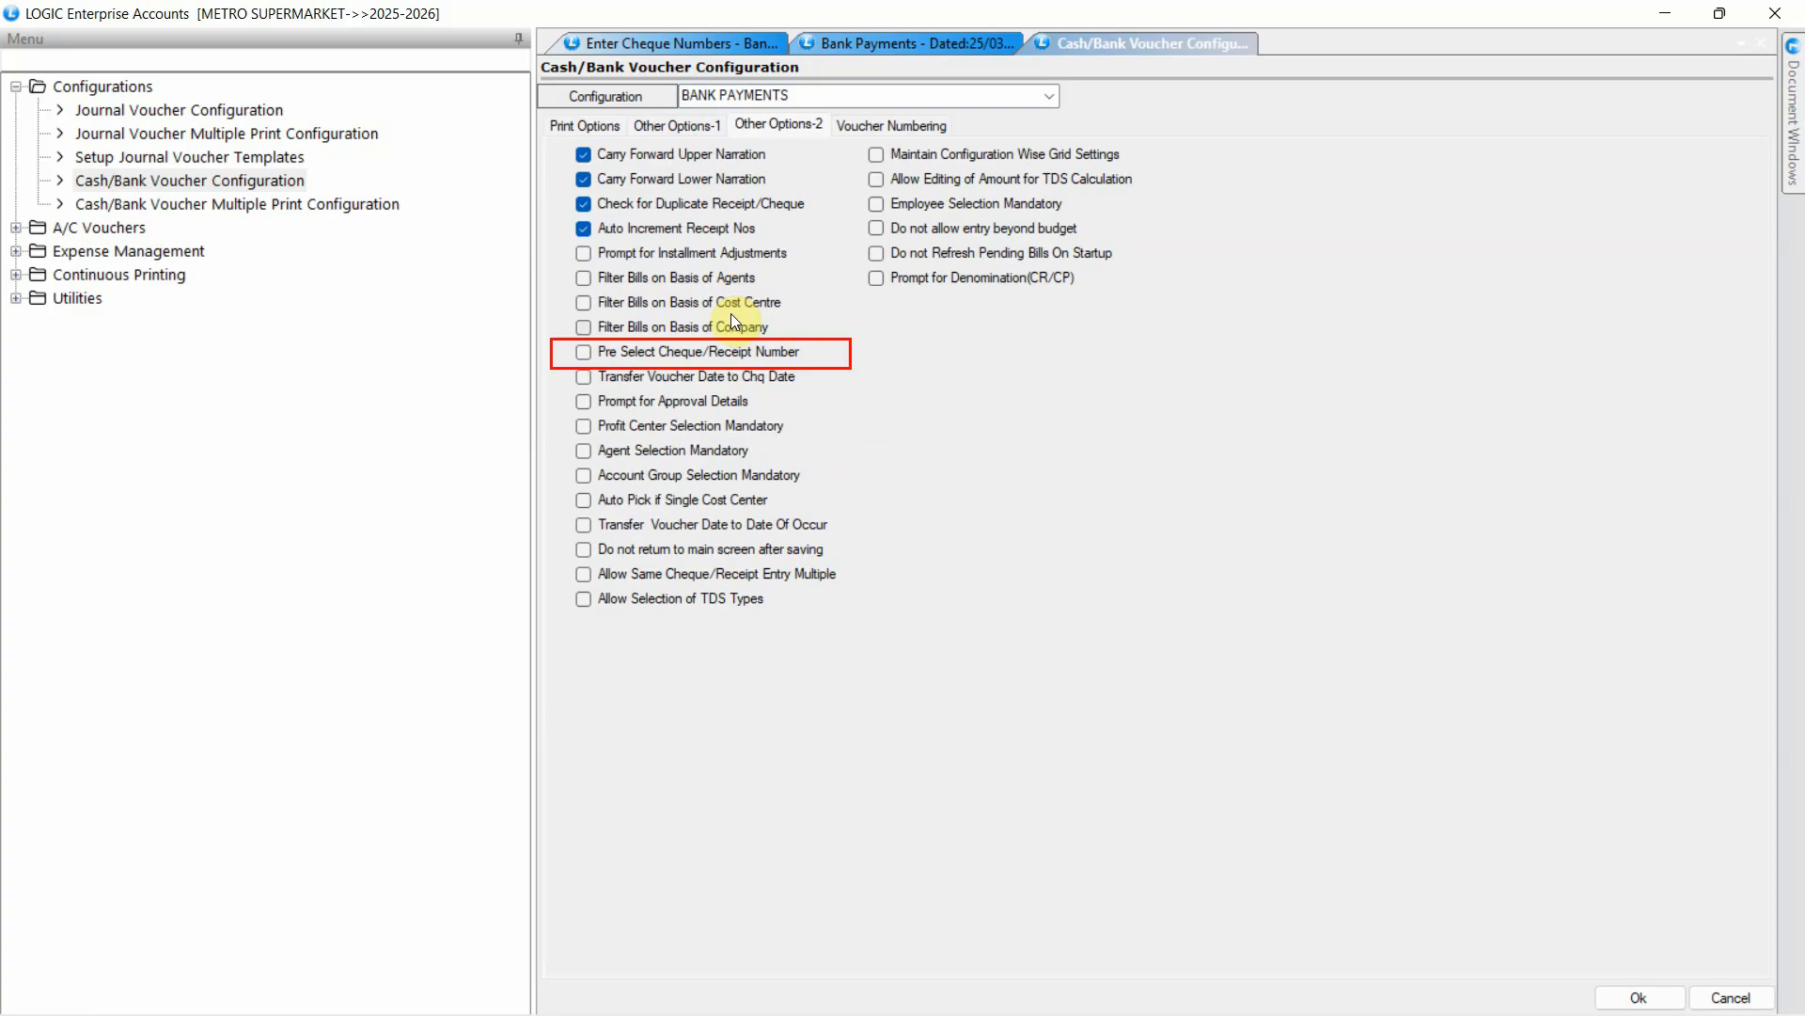
{"action": "left_click", "coordinate": [729, 348]}
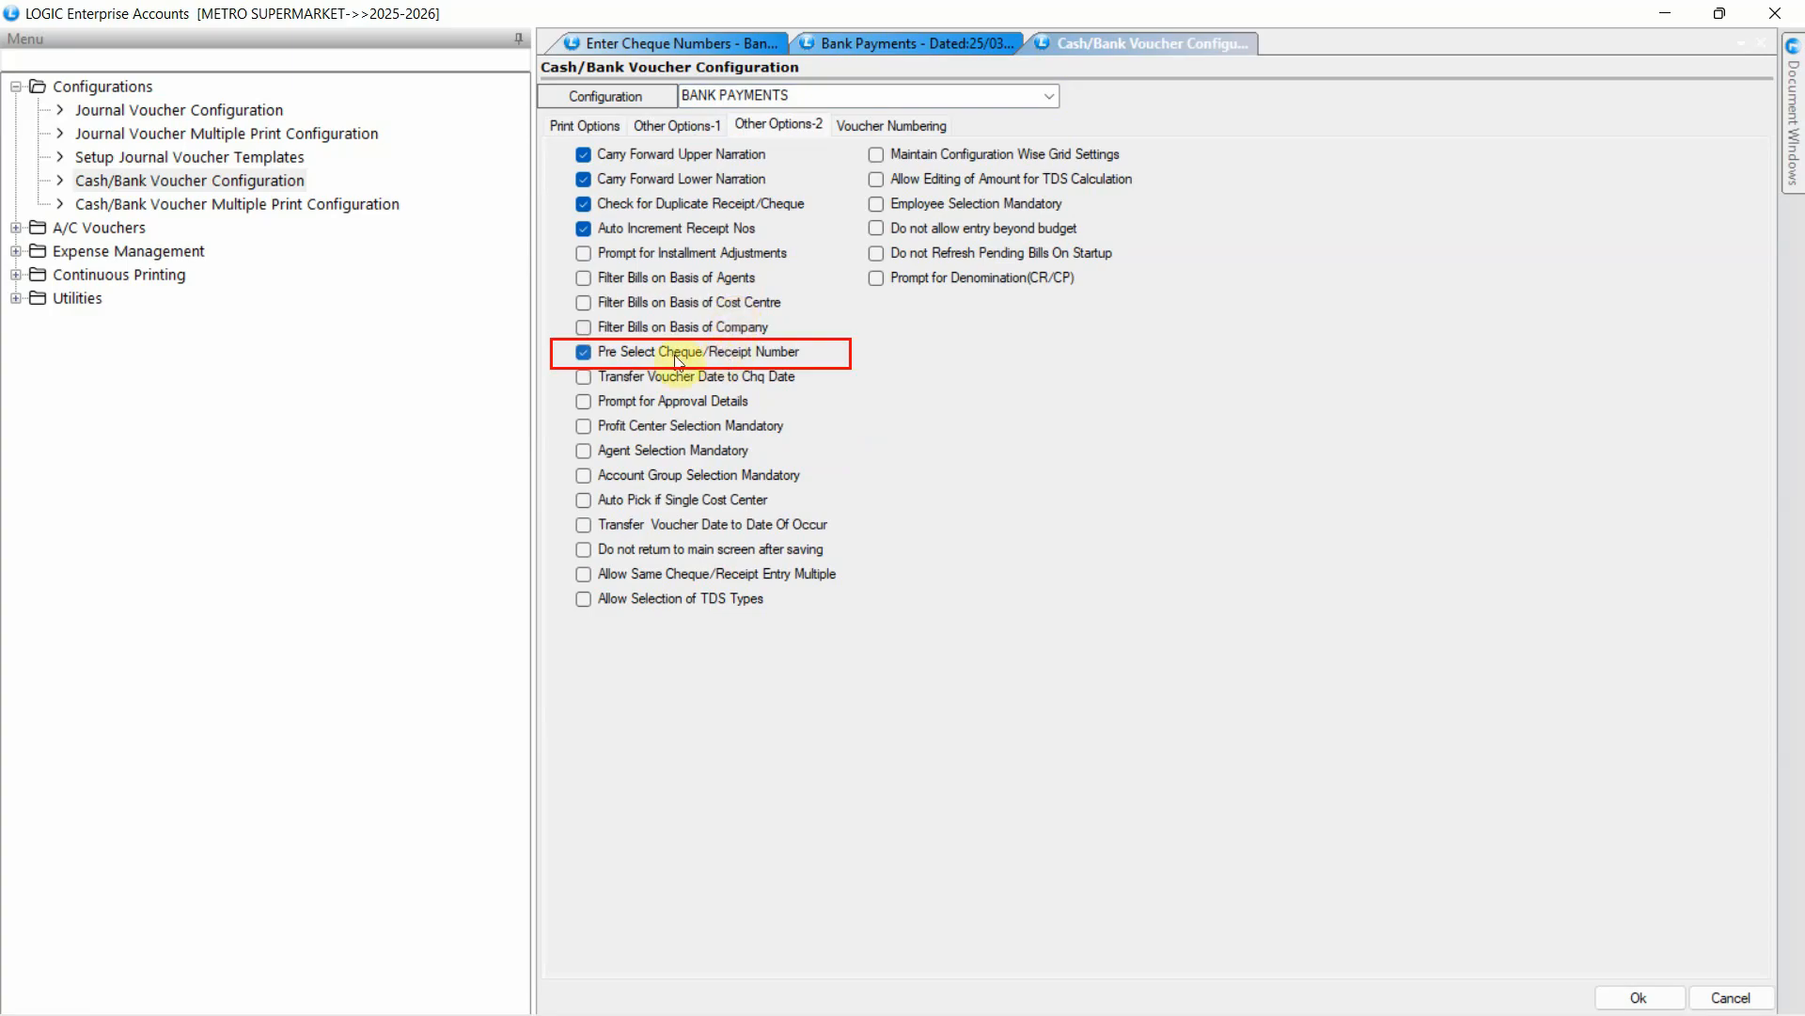
{"action": "left_click", "coordinate": [1625, 987]}
{"action": "left_click", "coordinate": [880, 602]}
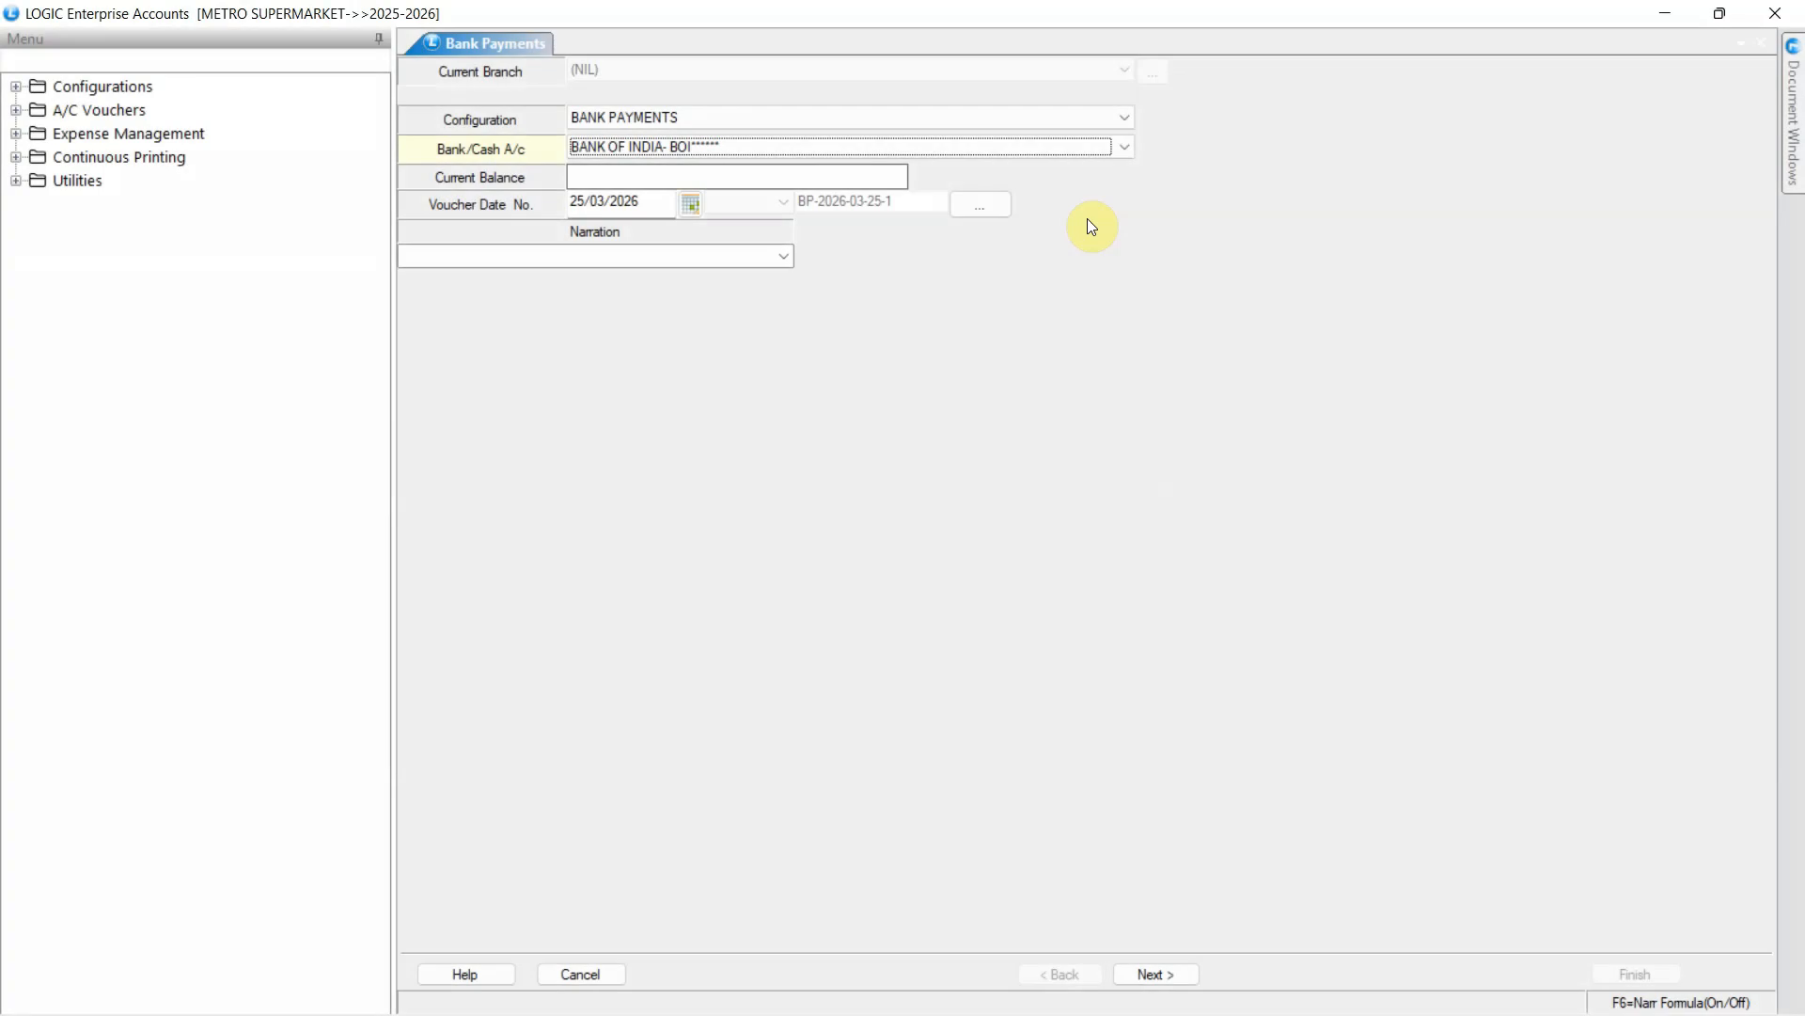
- Start a bank payment from the Bank of India account to ABC ENTERPRISES and assign it cheque BOI123001
{"action": "left_click", "coordinate": [1080, 151]}
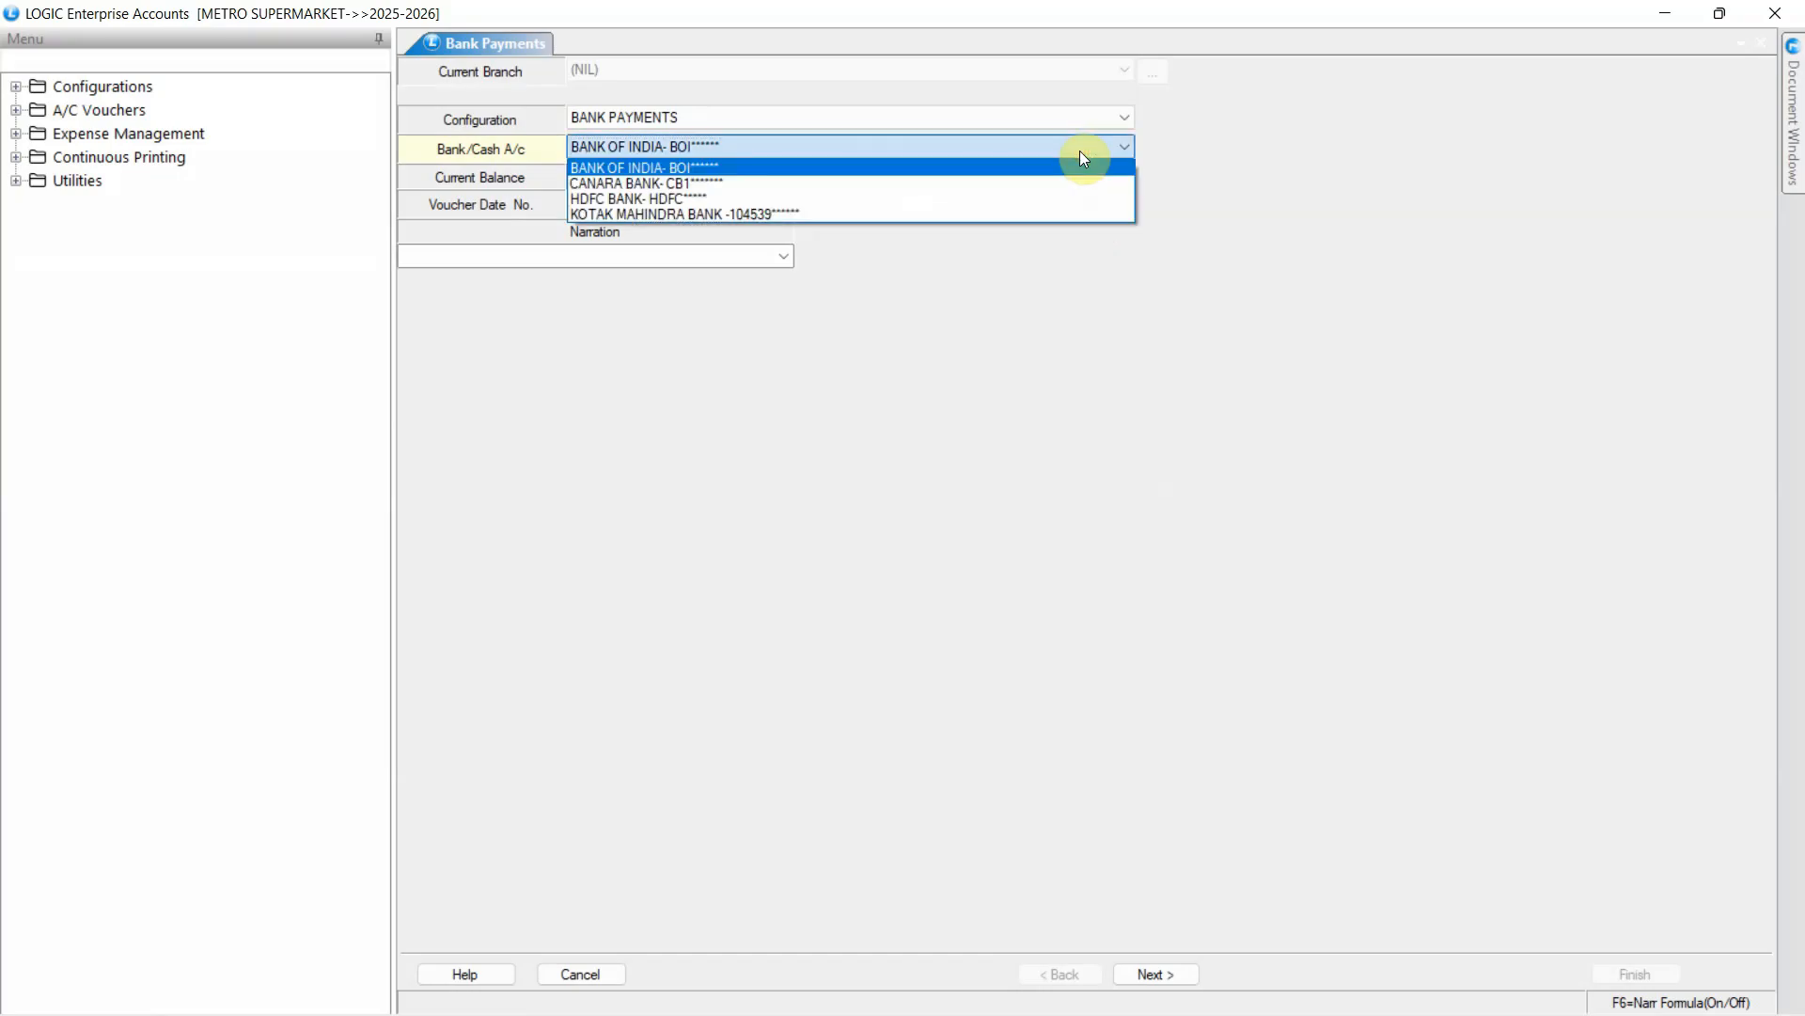
{"action": "left_click", "coordinate": [1080, 151]}
{"action": "left_click", "coordinate": [1166, 974]}
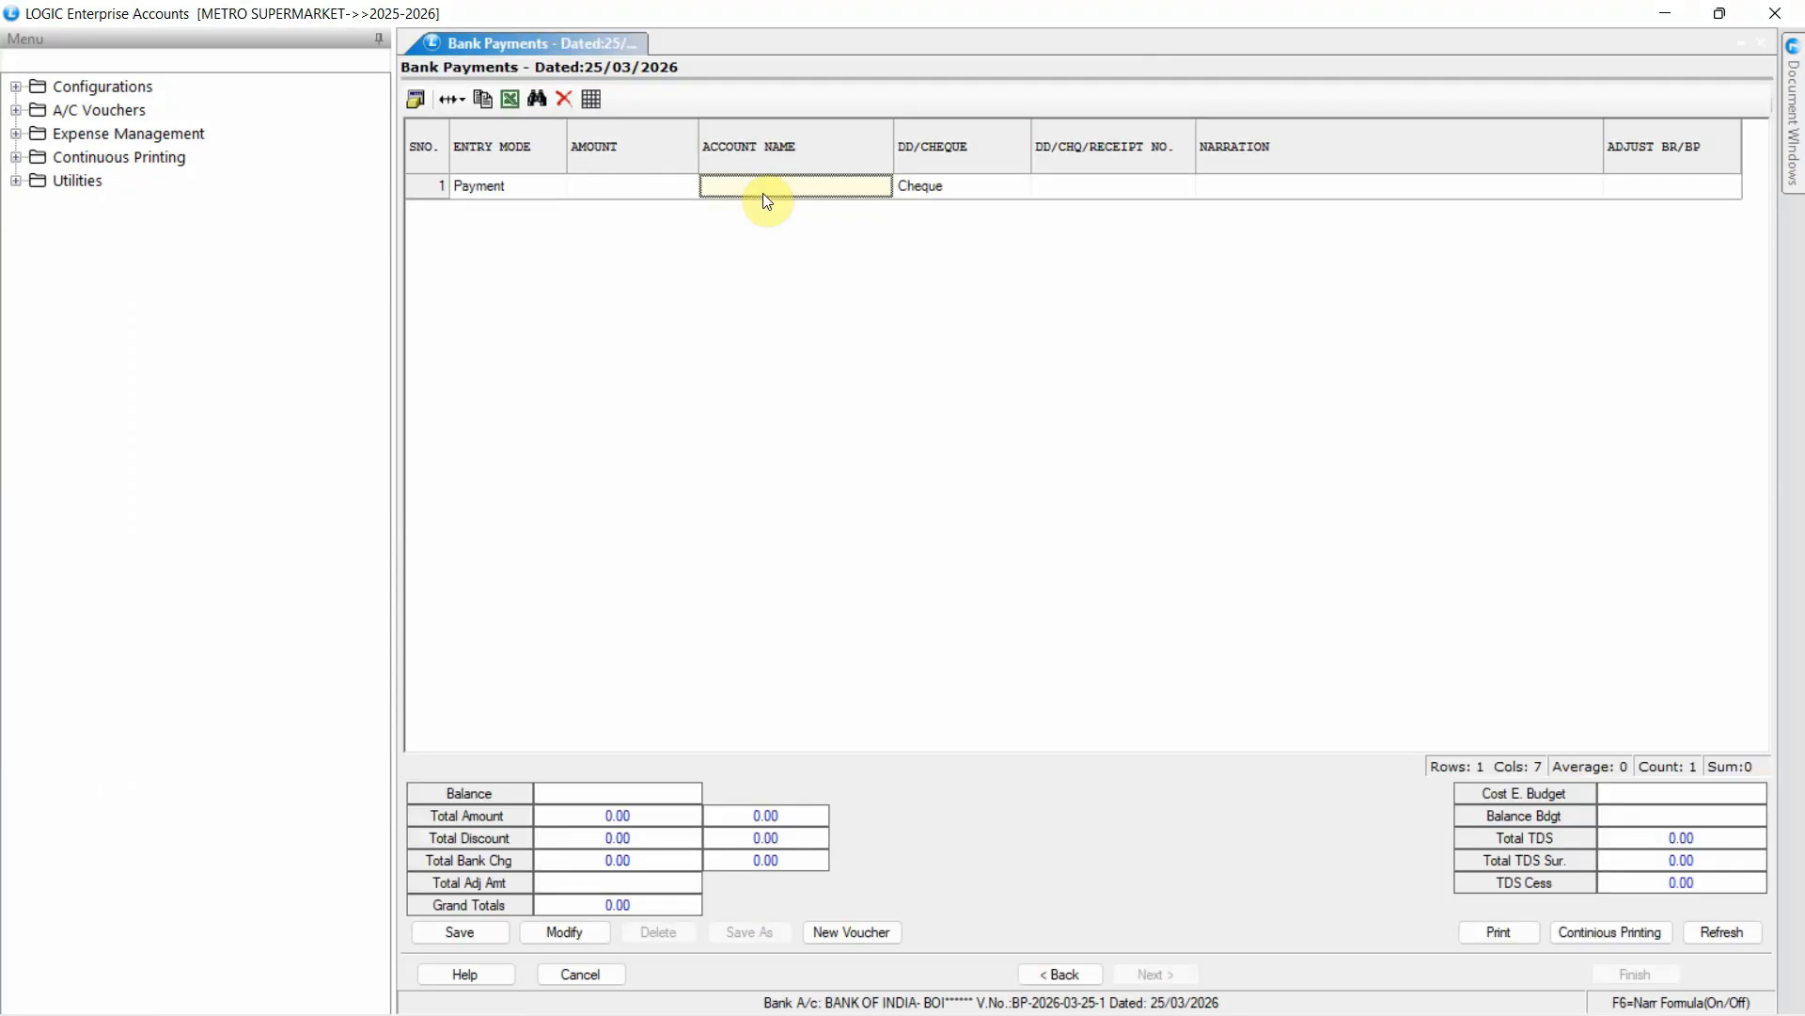
{"action": "left_click", "coordinate": [764, 193]}
{"action": "type", "text": "ABC"}
{"action": "key", "text": "Return"}
{"action": "key", "text": "Return"}
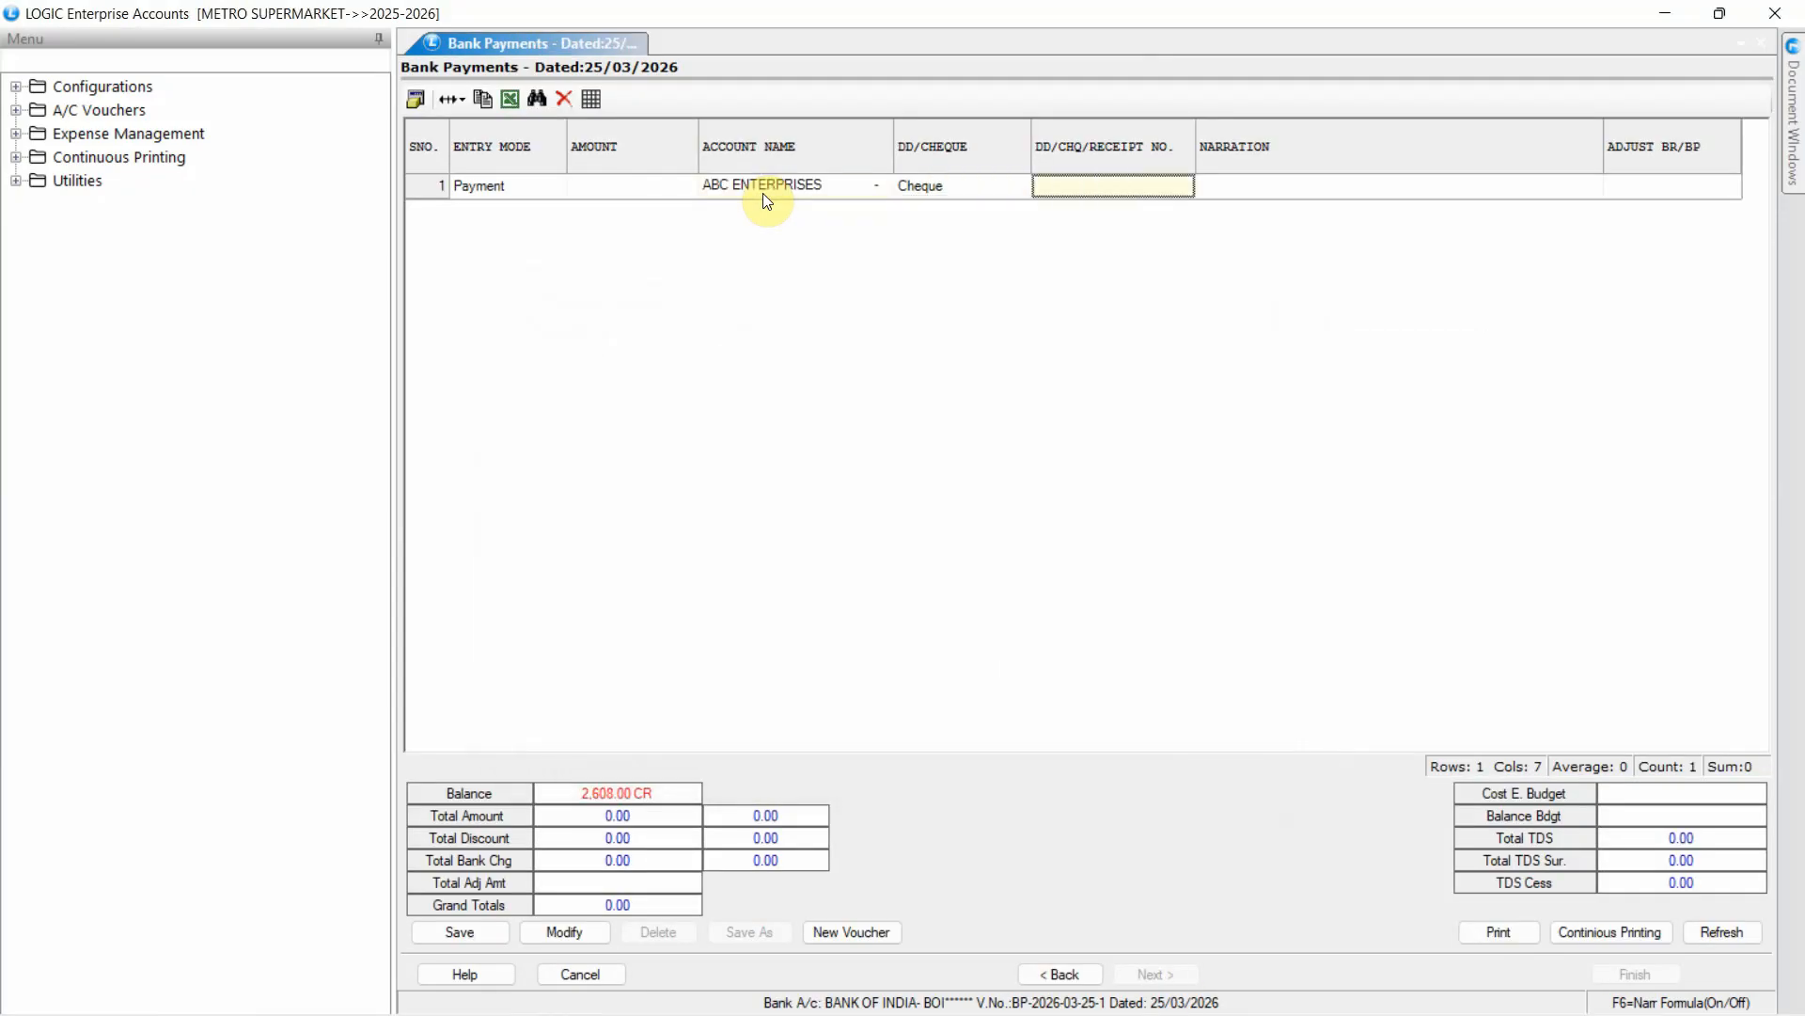
{"action": "key", "text": "Return"}
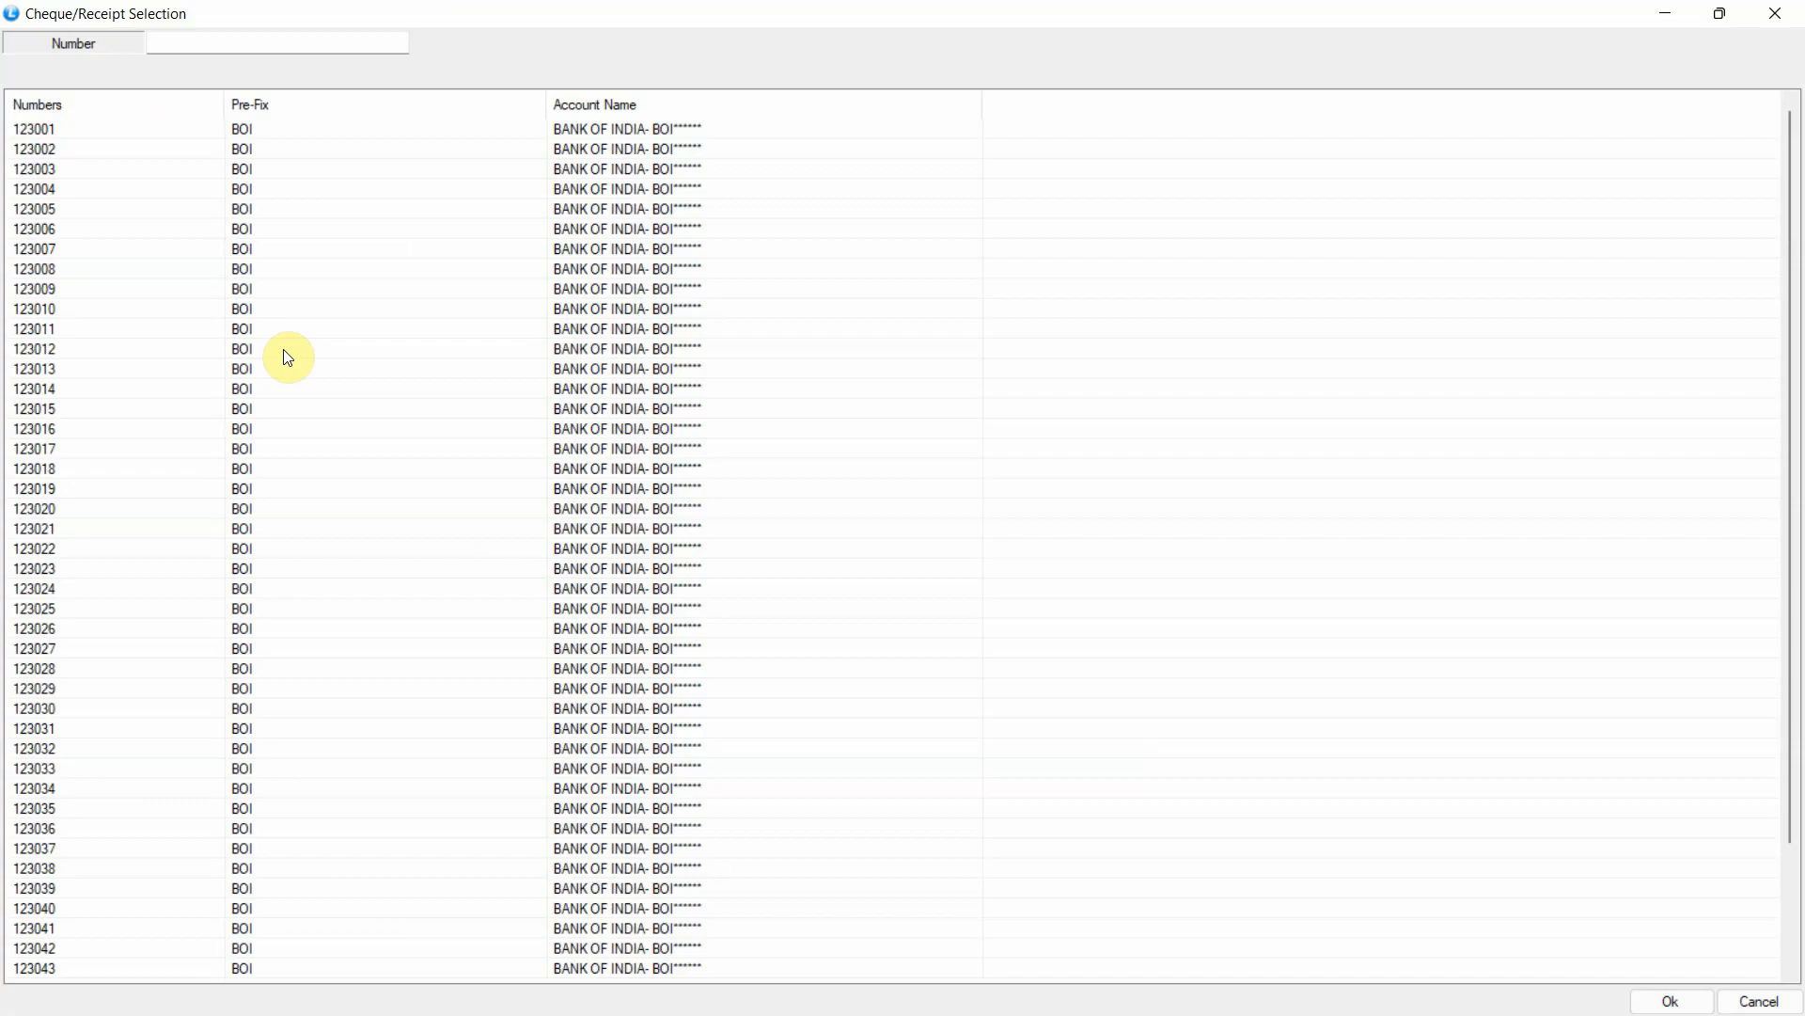
{"action": "left_click", "coordinate": [97, 131]}
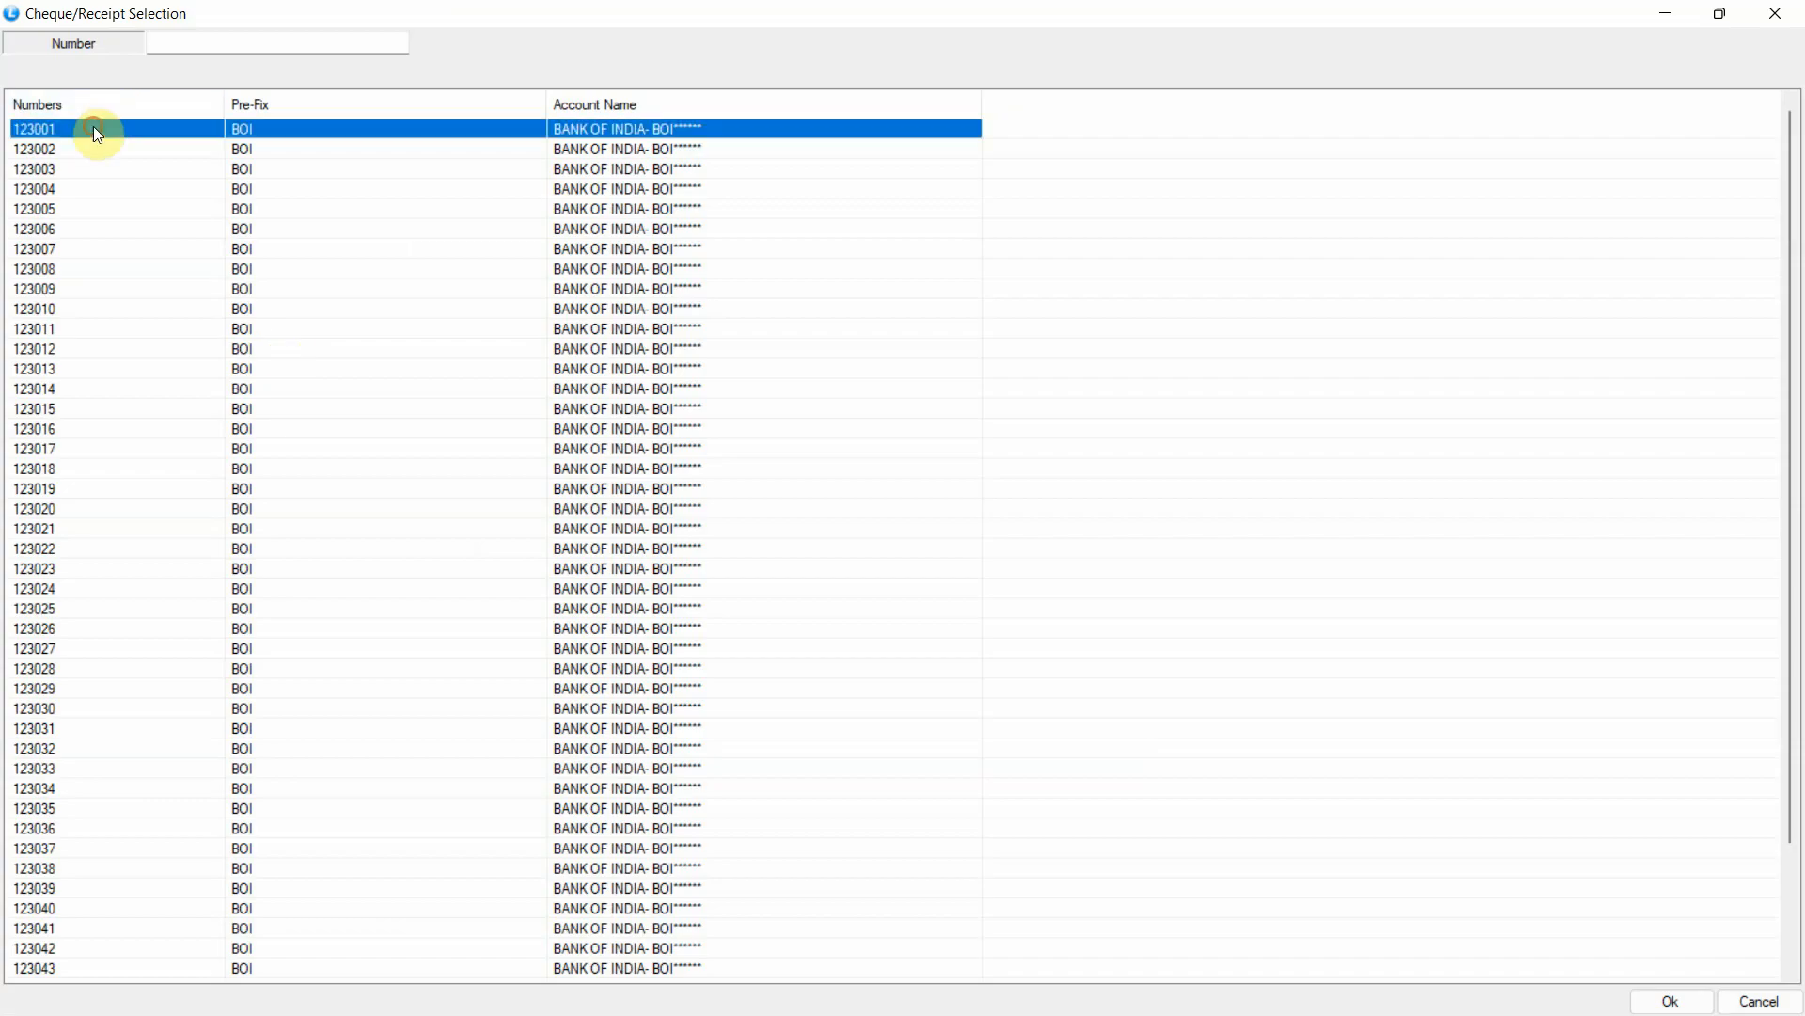
{"action": "left_click", "coordinate": [1670, 1001]}
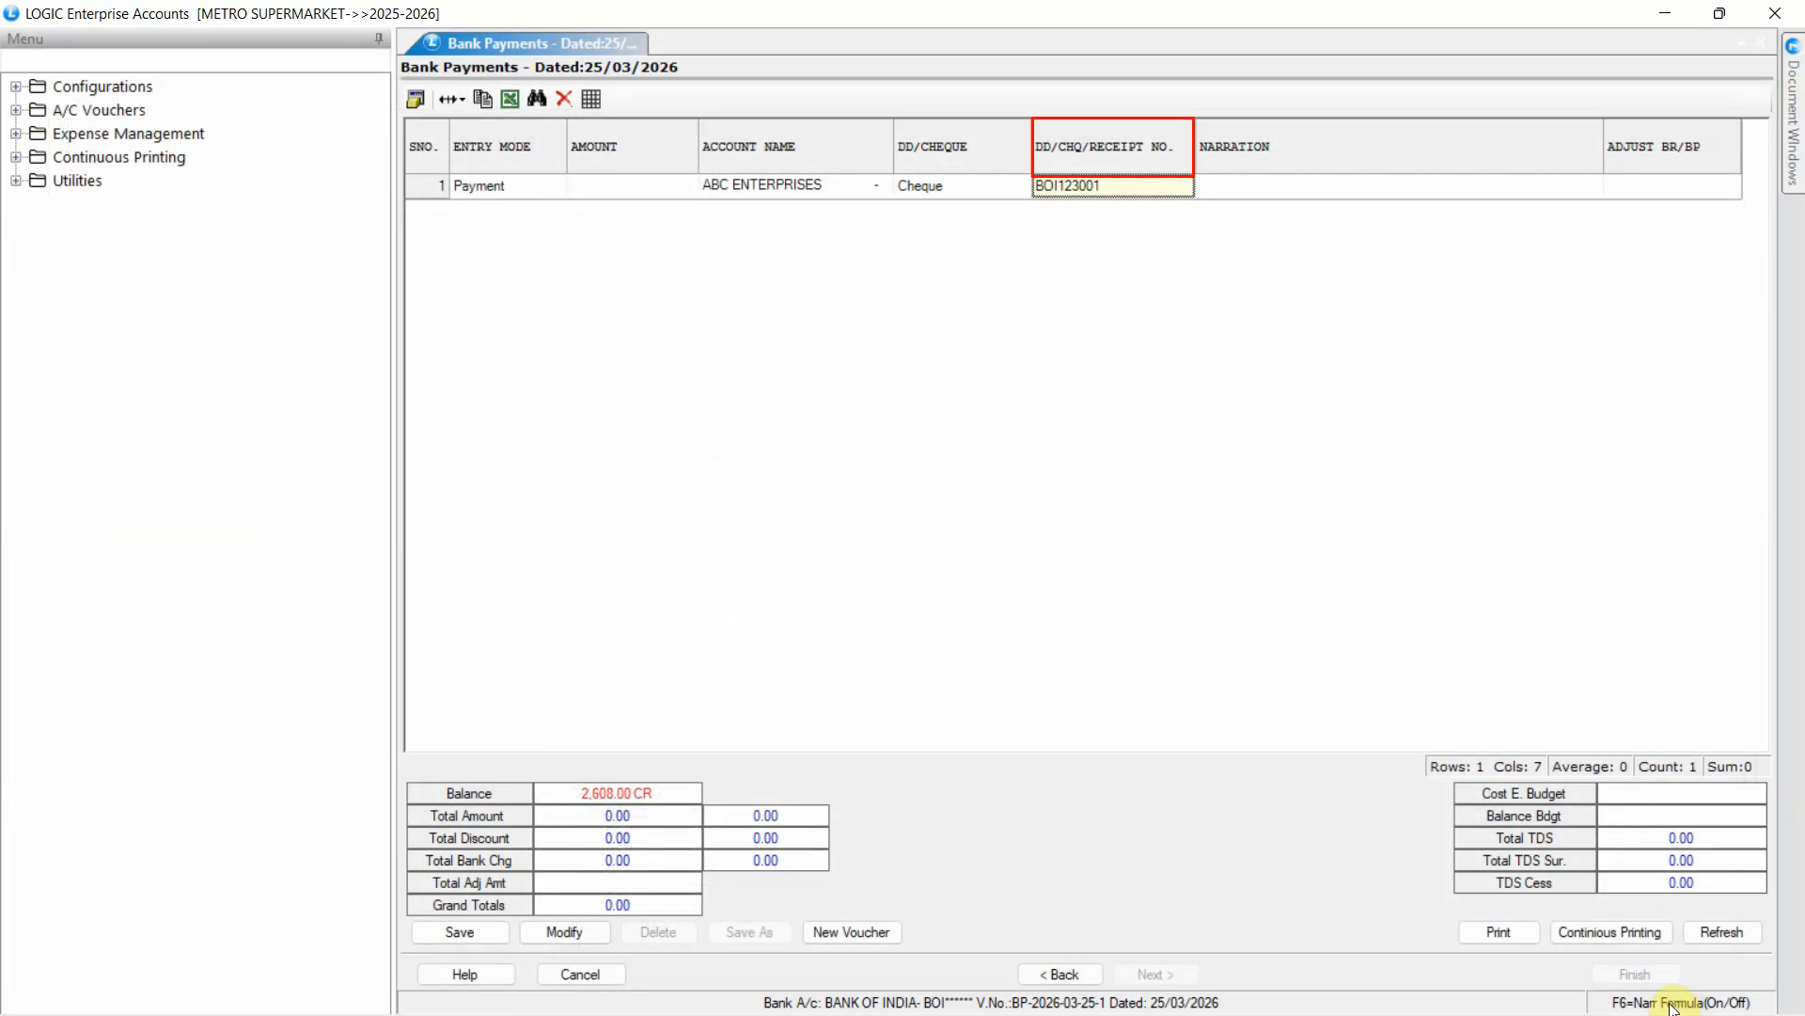
- Enter the narration "Payment Made Through Cheque Against Invoice No.52154", adjust 94400.00 against the pending bill, and save the voucher
{"action": "key", "text": "Return"}
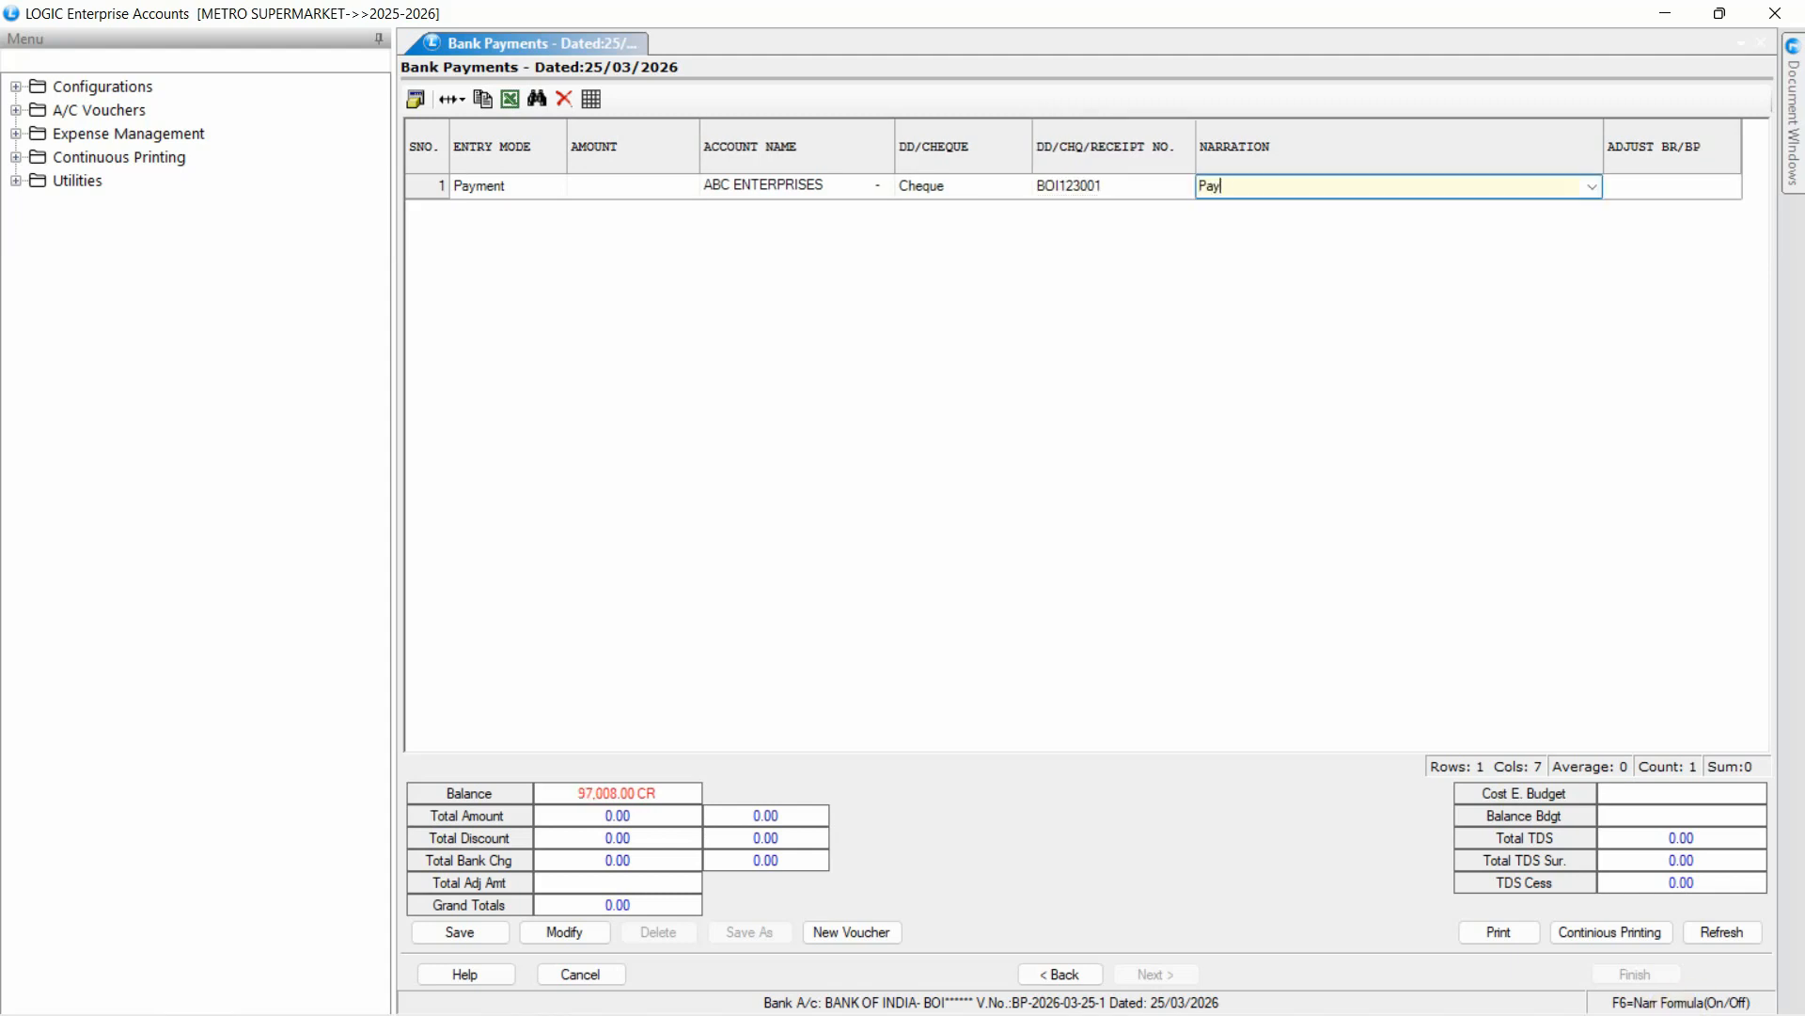
{"action": "key", "text": "Return"}
{"action": "left_click", "coordinate": [374, 178]}
{"action": "left_click", "coordinate": [1663, 1000]}
{"action": "left_click", "coordinate": [1756, 1001]}
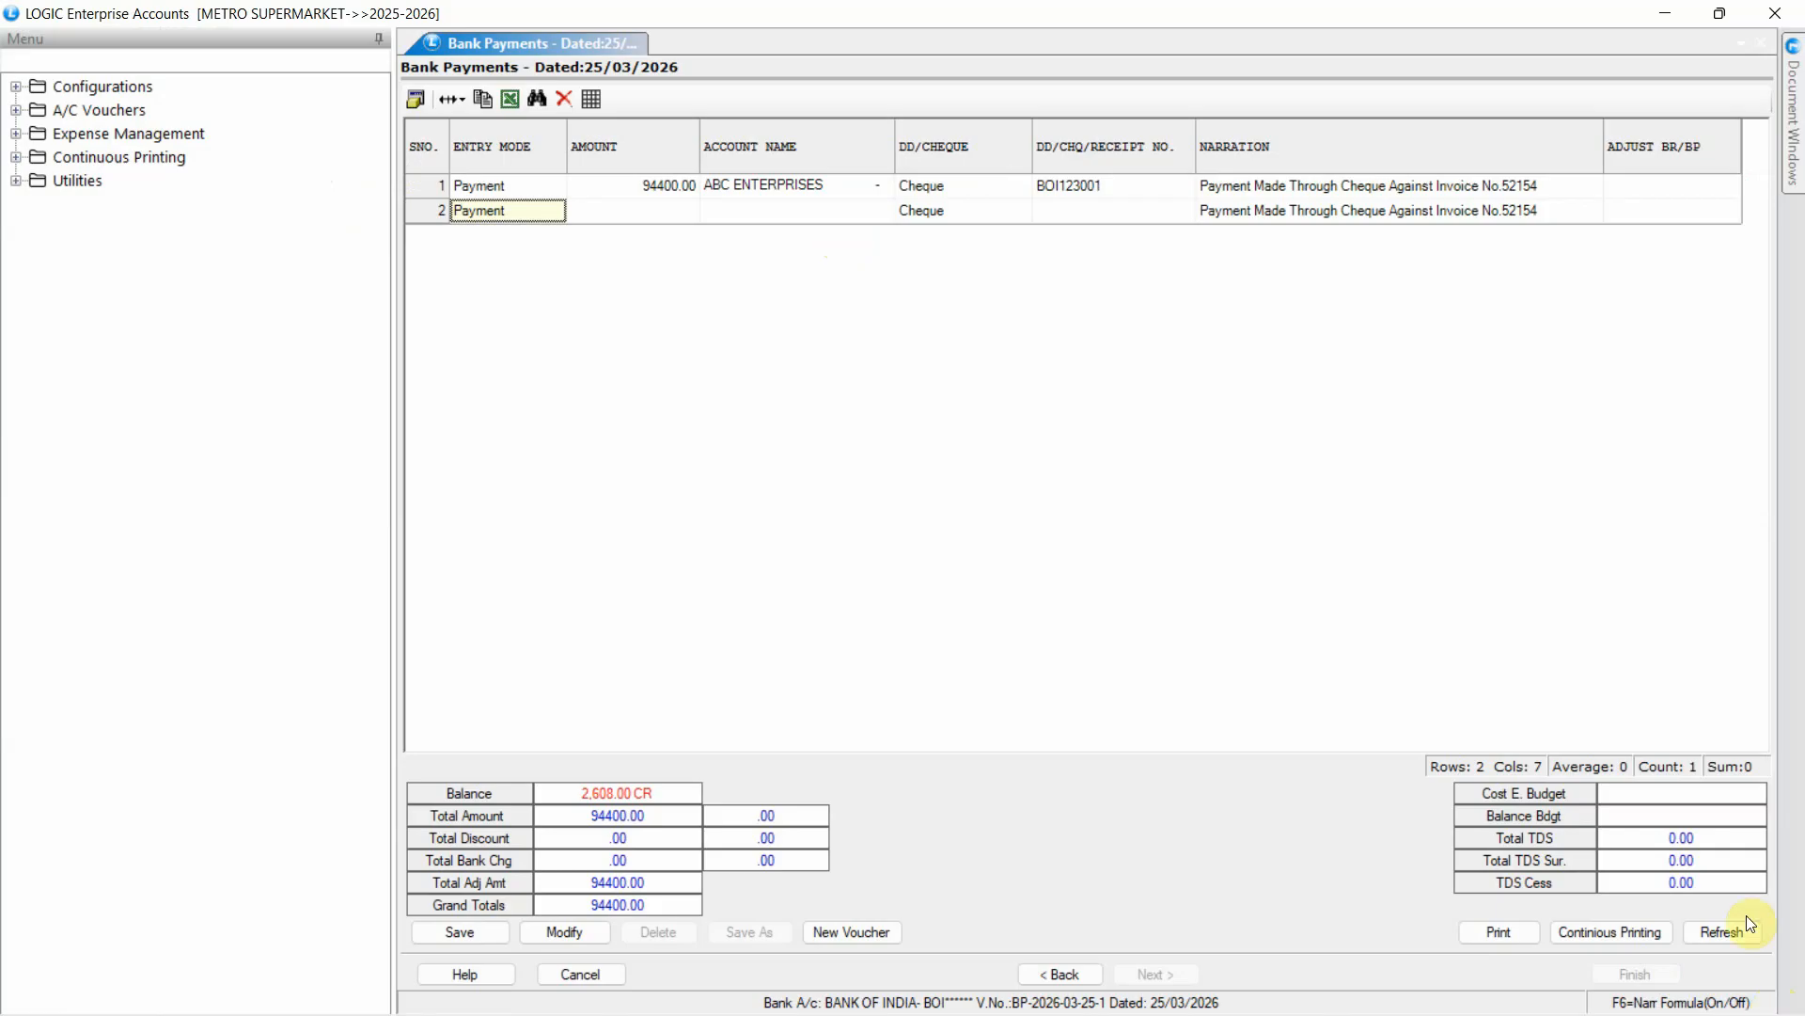
{"action": "left_click", "coordinate": [475, 931]}
{"action": "left_click", "coordinate": [859, 598]}
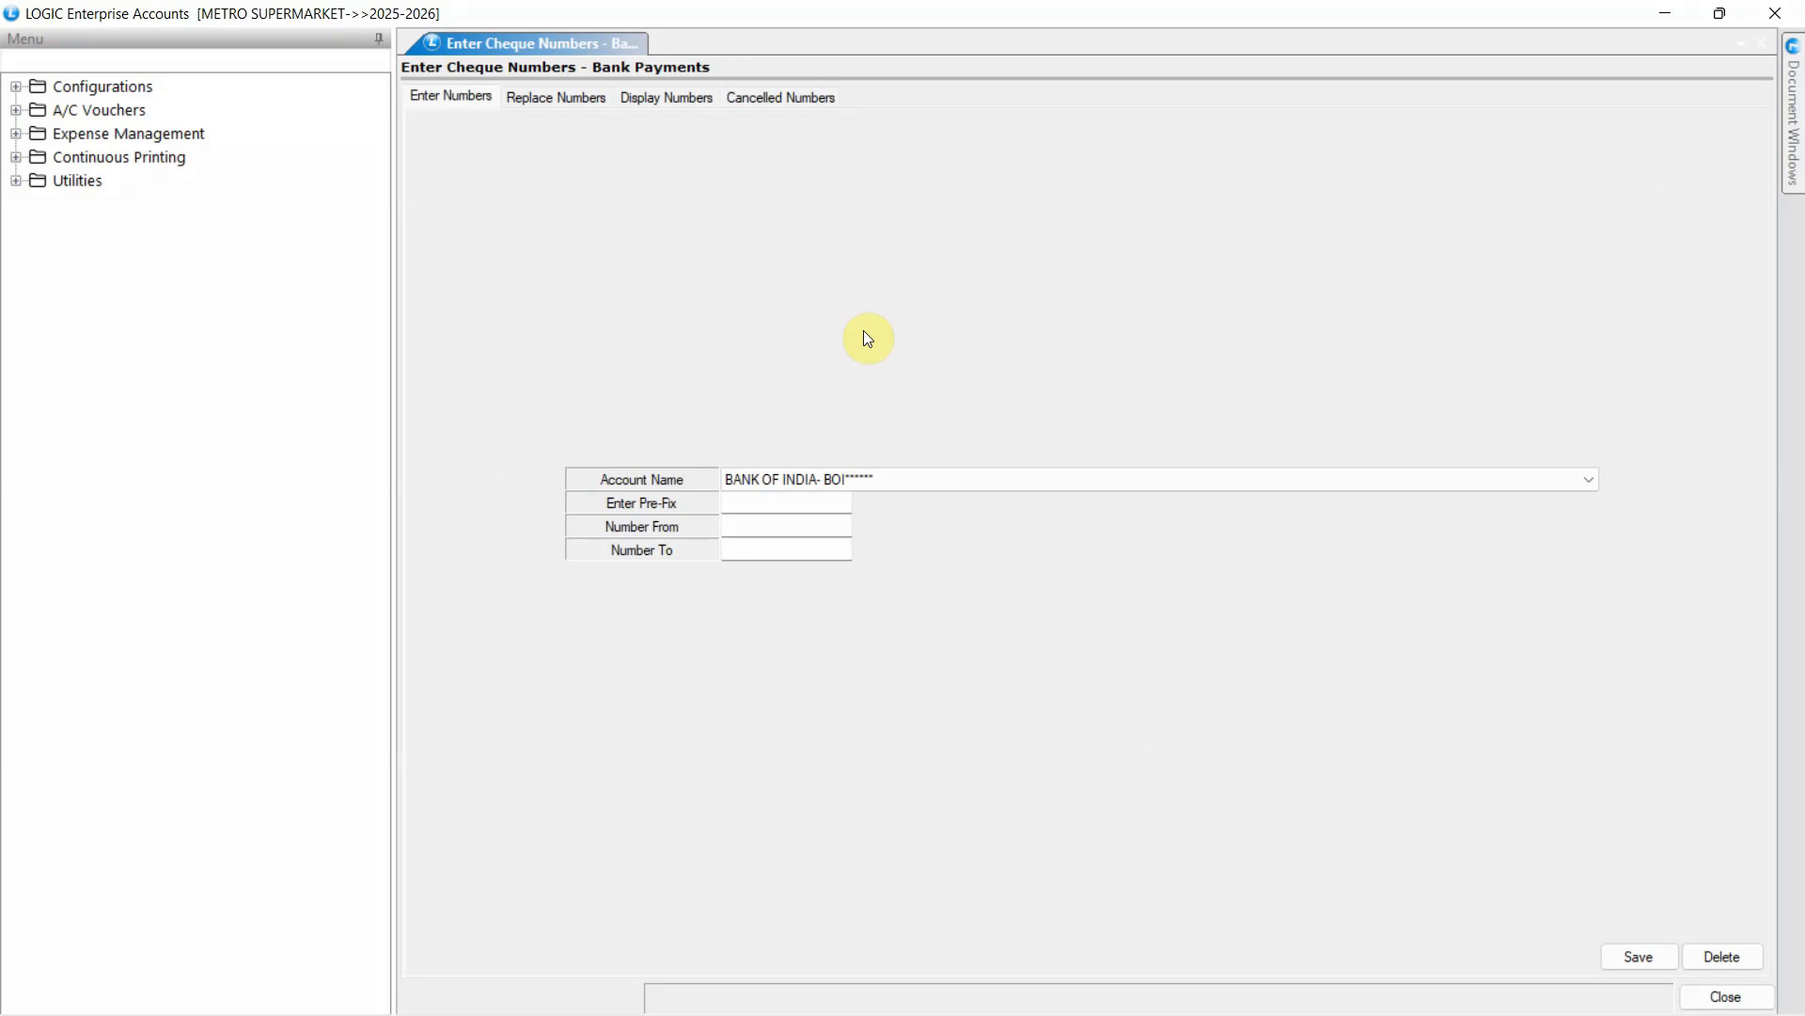
- Specify prefix BOI and numbers 123040 to 123050 as the Bank of India cheque range that needs replacing
{"action": "left_click", "coordinate": [581, 98]}
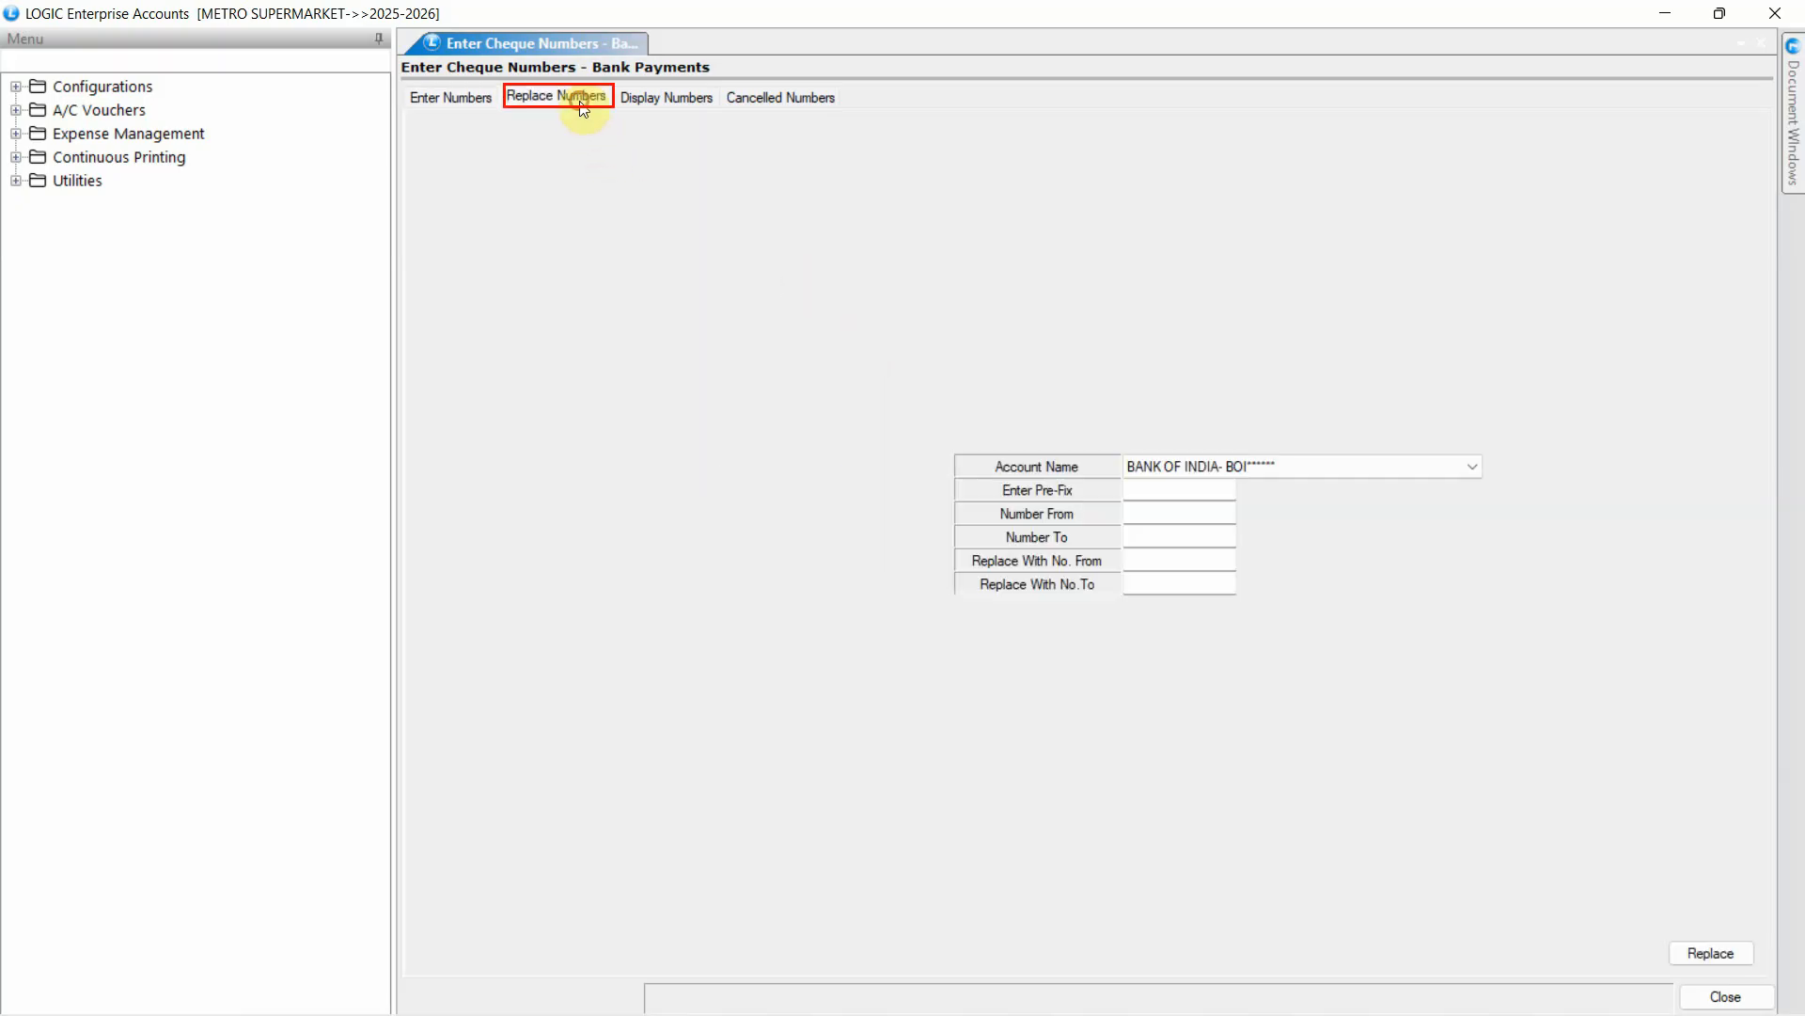
{"action": "left_click", "coordinate": [1164, 494]}
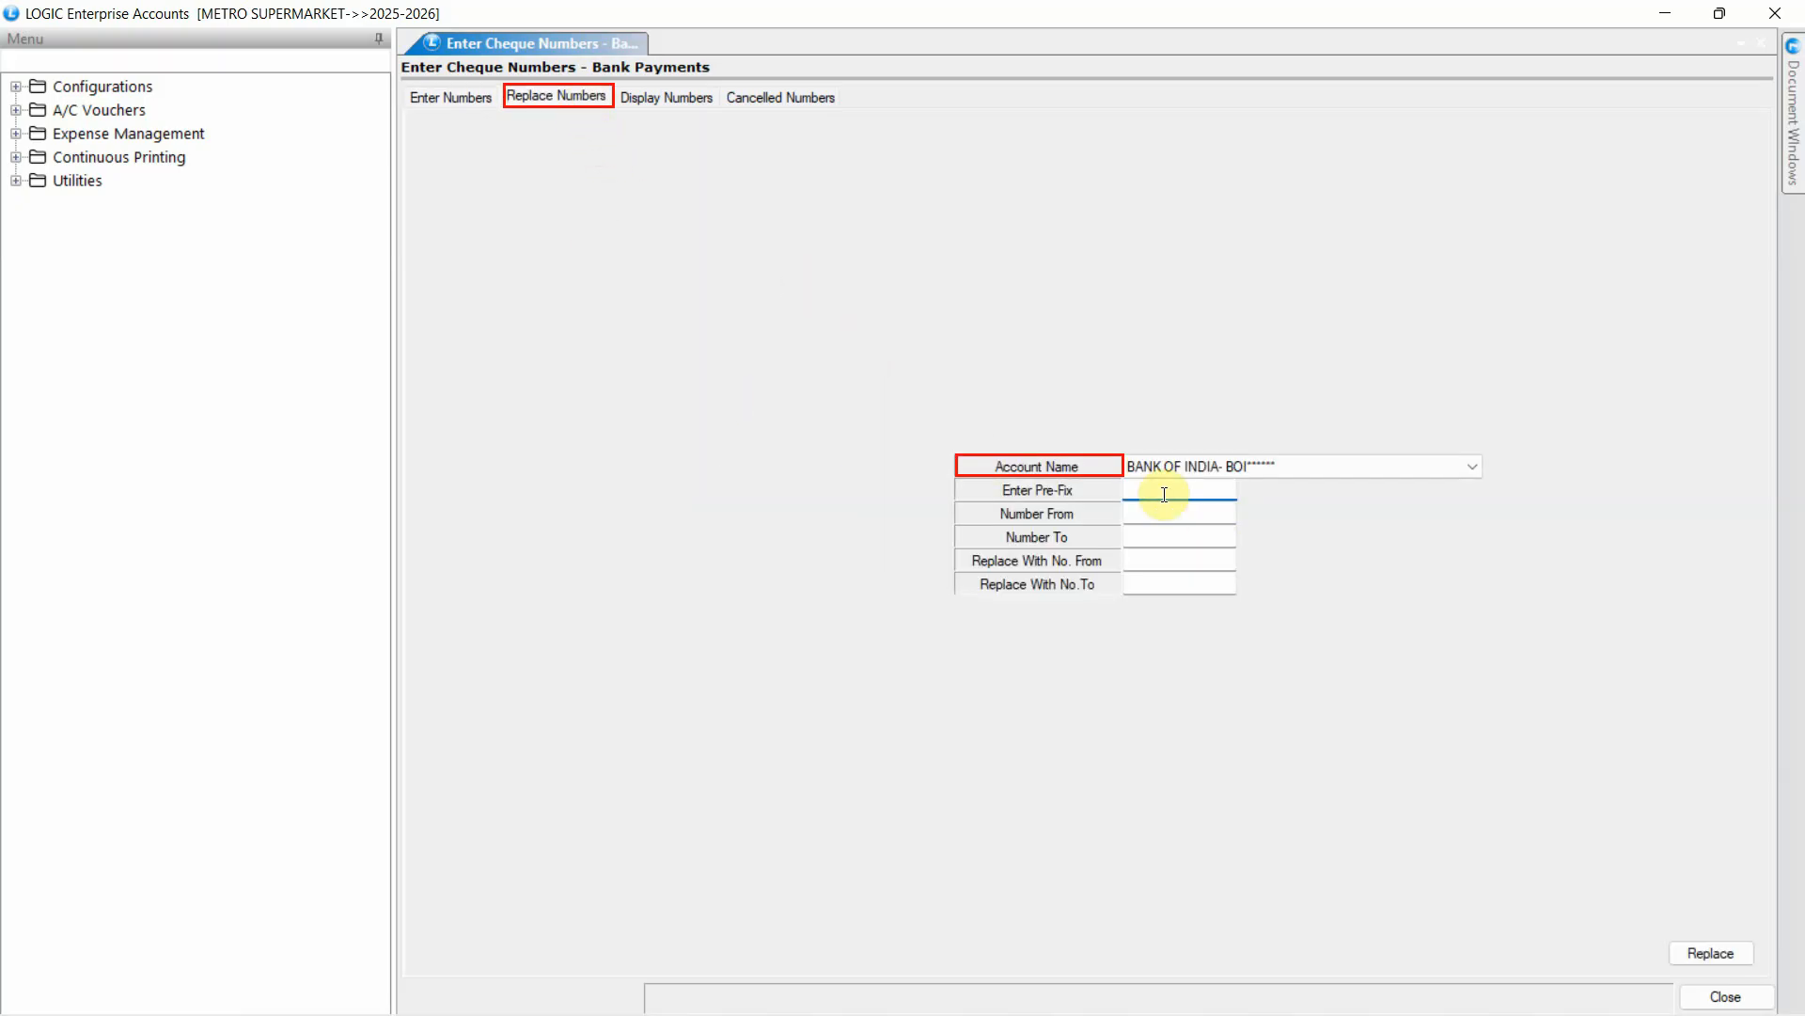
{"action": "type", "text": "BOI"}
{"action": "key", "text": "Return"}
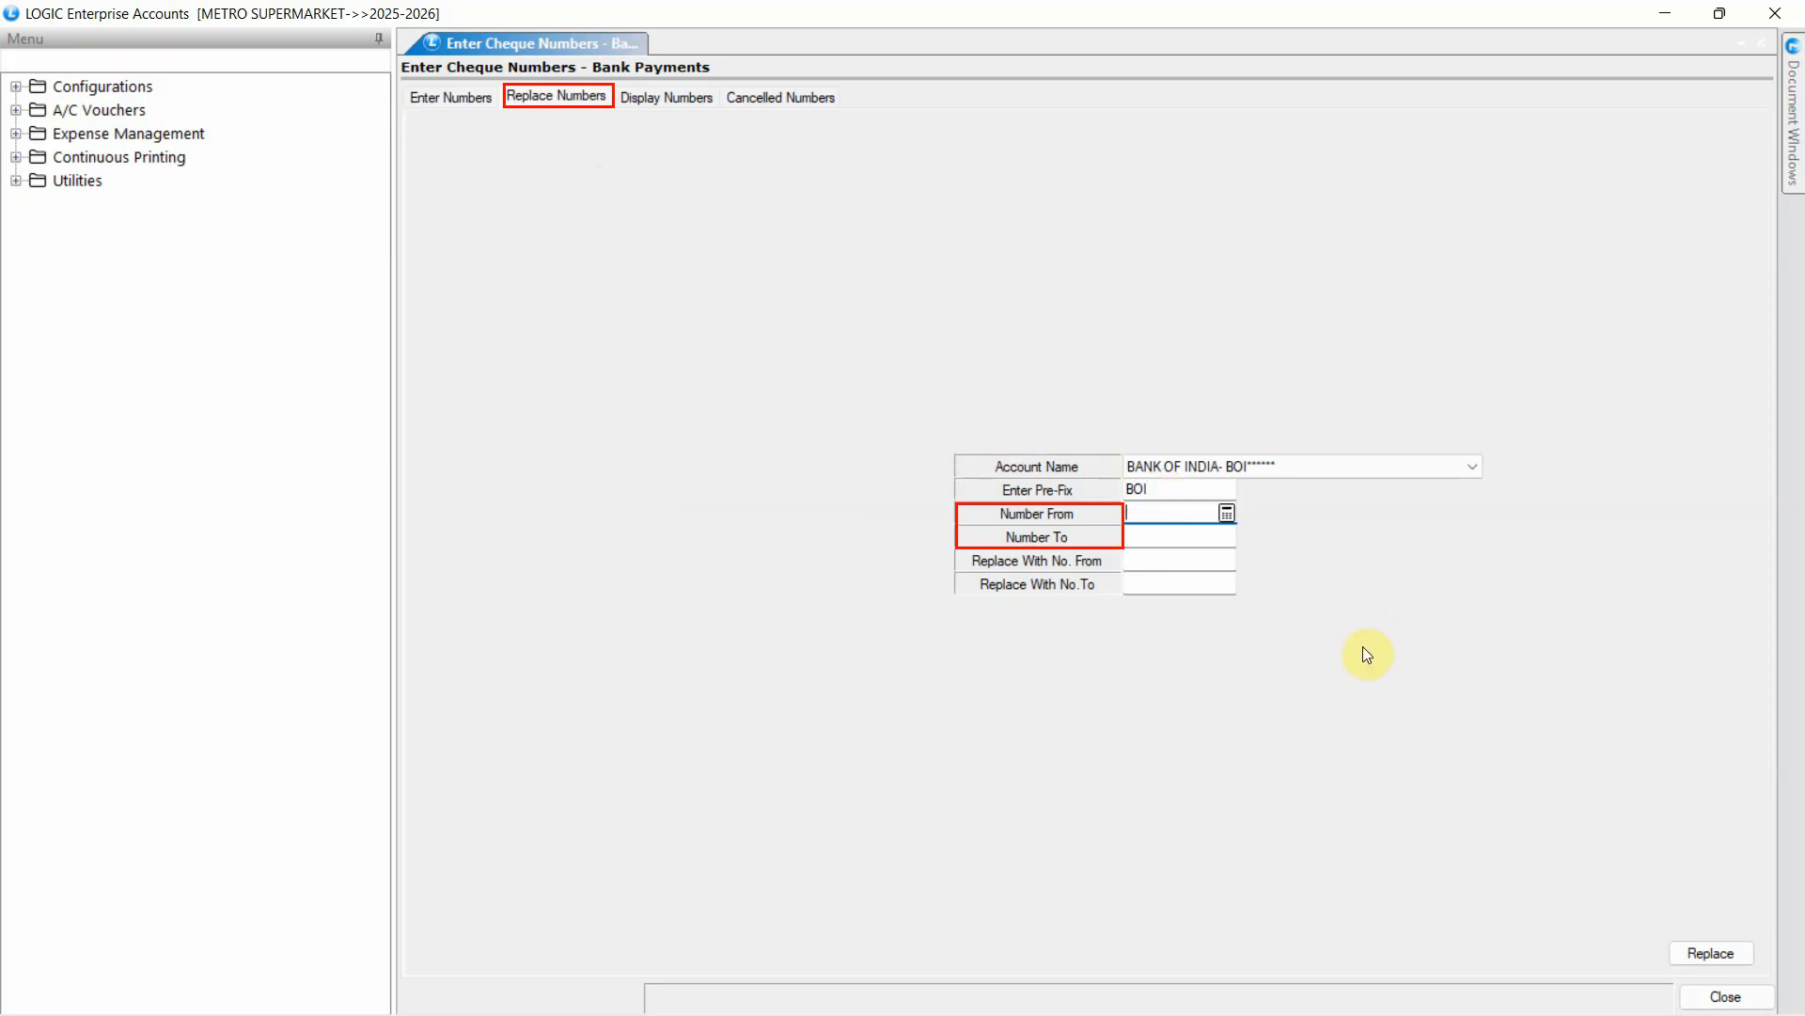
{"action": "type", "text": "123040"}
{"action": "key", "text": "Return"}
{"action": "type", "text": "123050"}
{"action": "key", "text": "Return"}
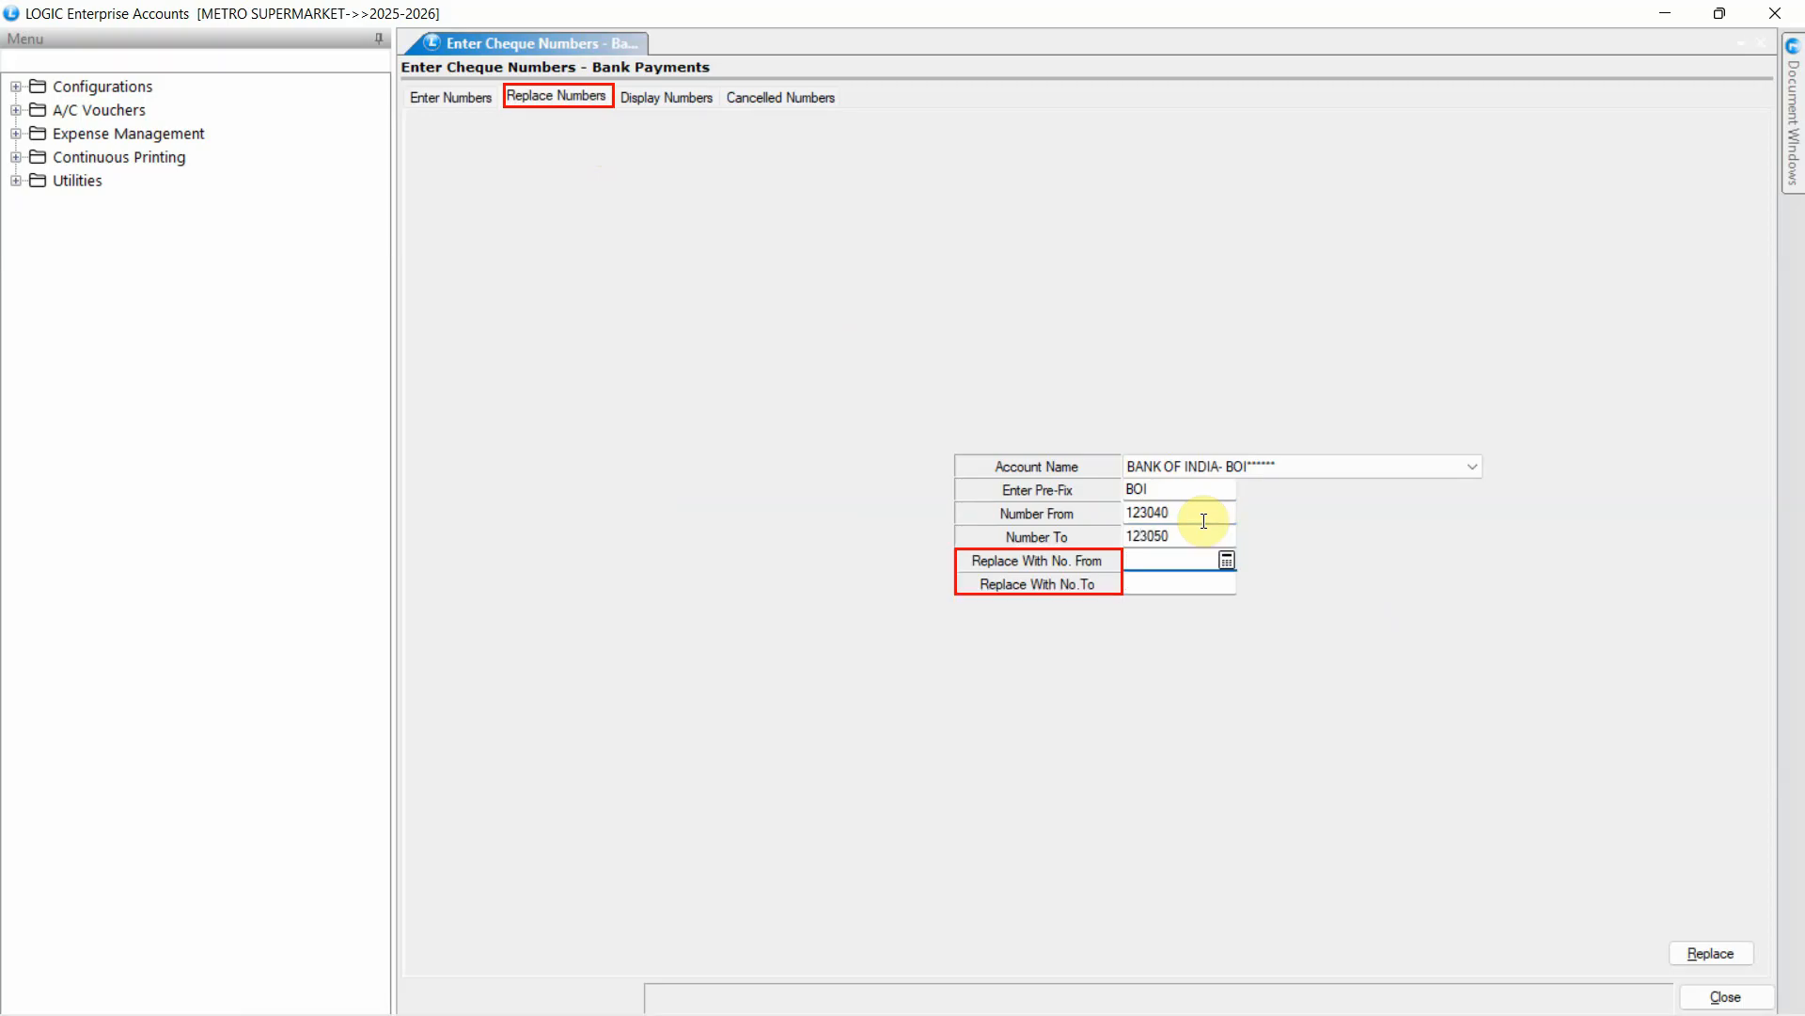
- Set the replacement cheque range to 123060 through 123070 and carry out the replacement
{"action": "type", "text": "123060"}
{"action": "key", "text": "Return"}
{"action": "type", "text": "123070"}
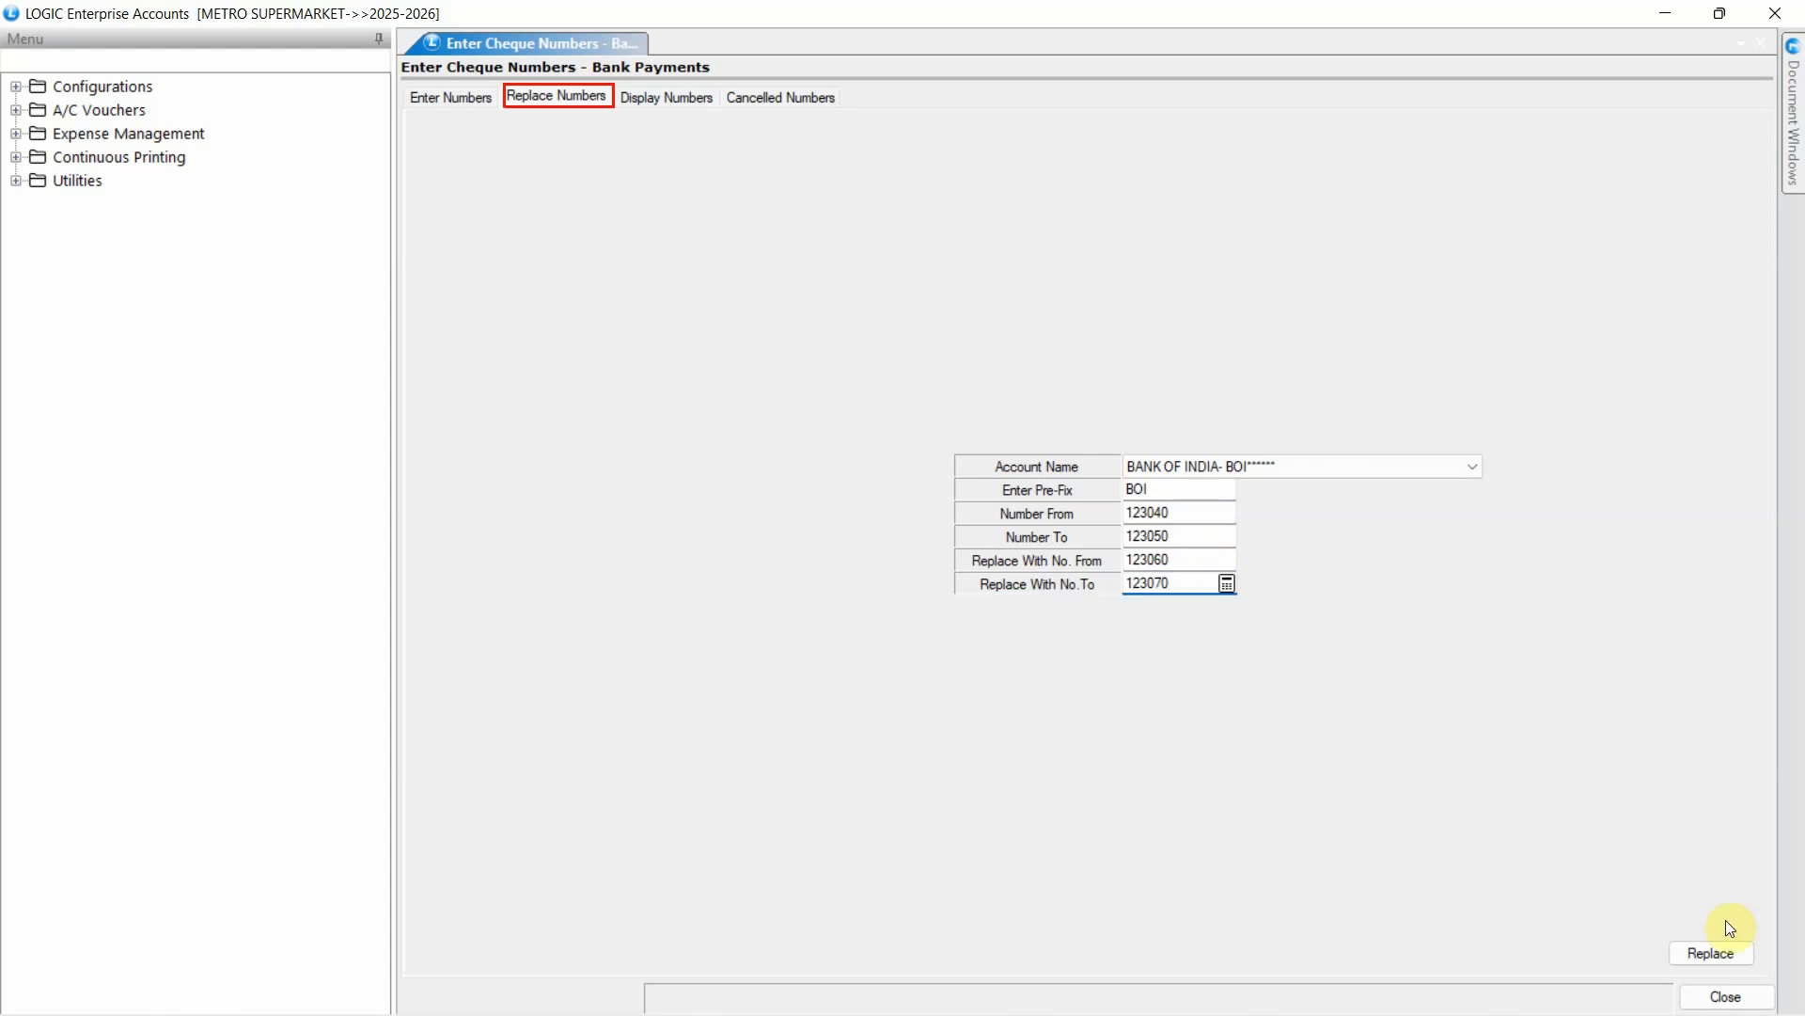
{"action": "left_click", "coordinate": [1721, 952]}
{"action": "left_click", "coordinate": [918, 592]}
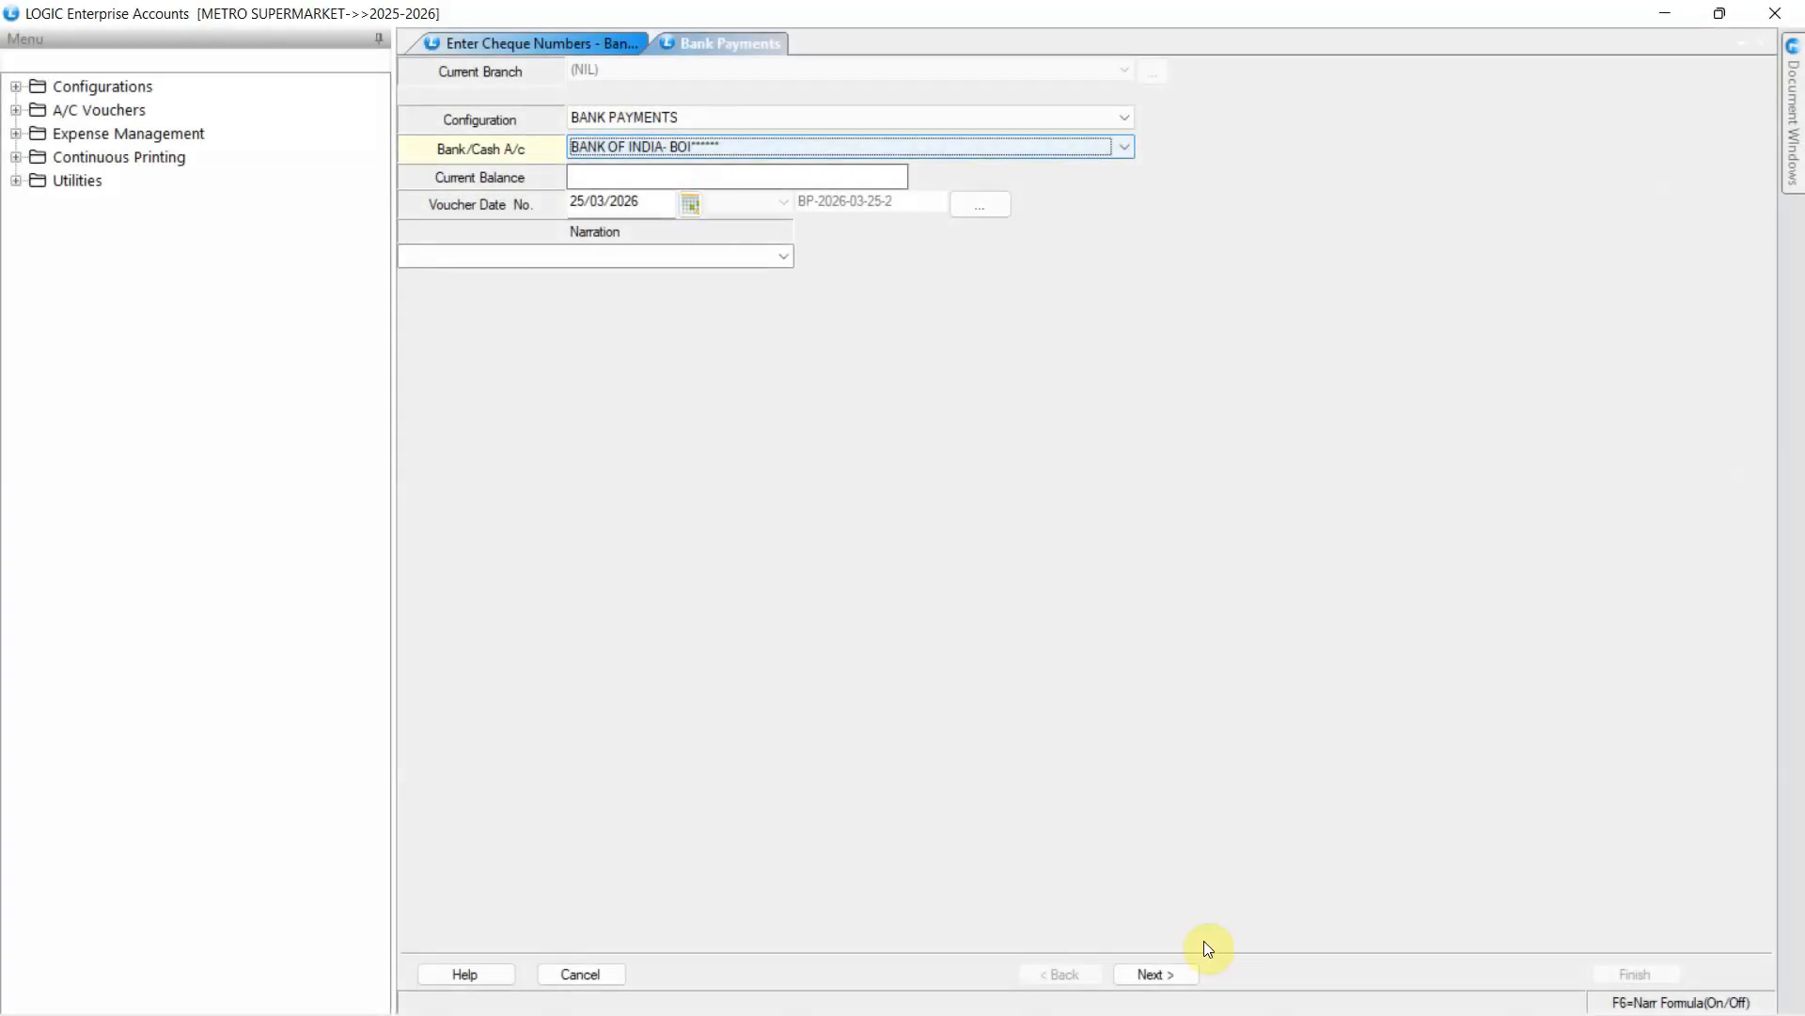
- Check the replaced cheque numbers in the cheque selection list of a new Bank of India payment, without choosing one
{"action": "left_click", "coordinate": [1180, 974]}
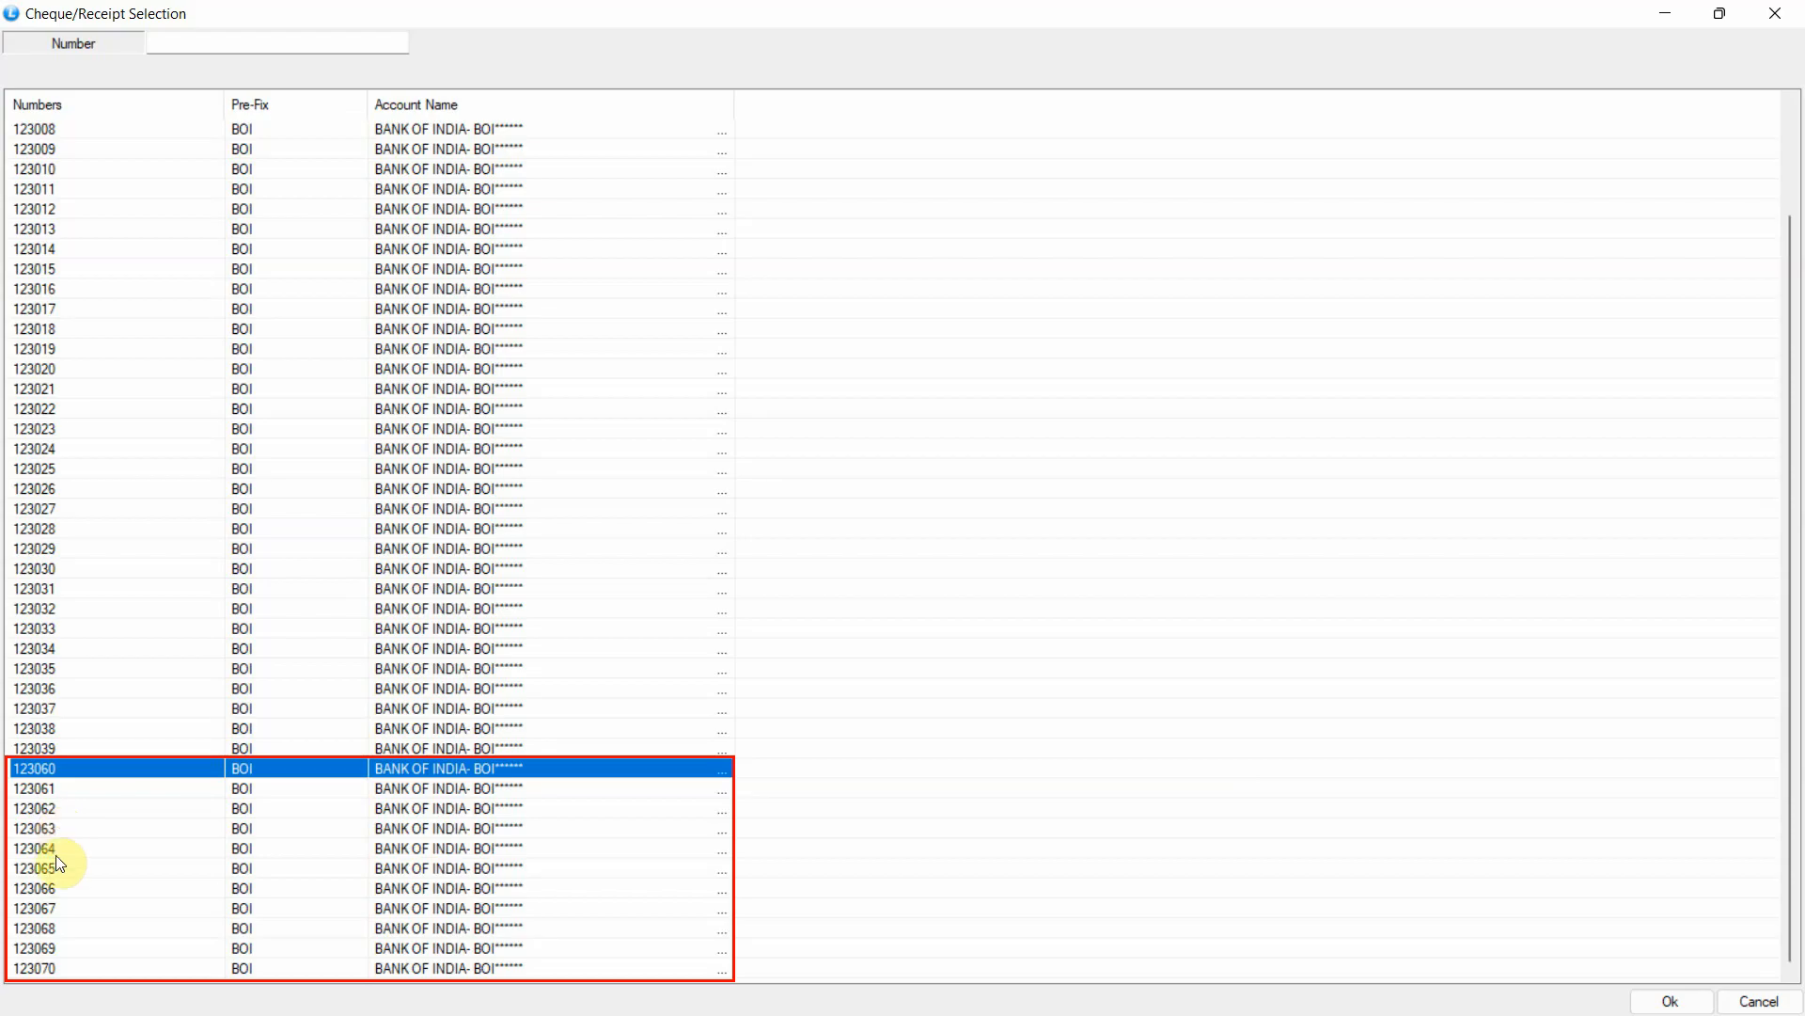
{"action": "left_click", "coordinate": [47, 968]}
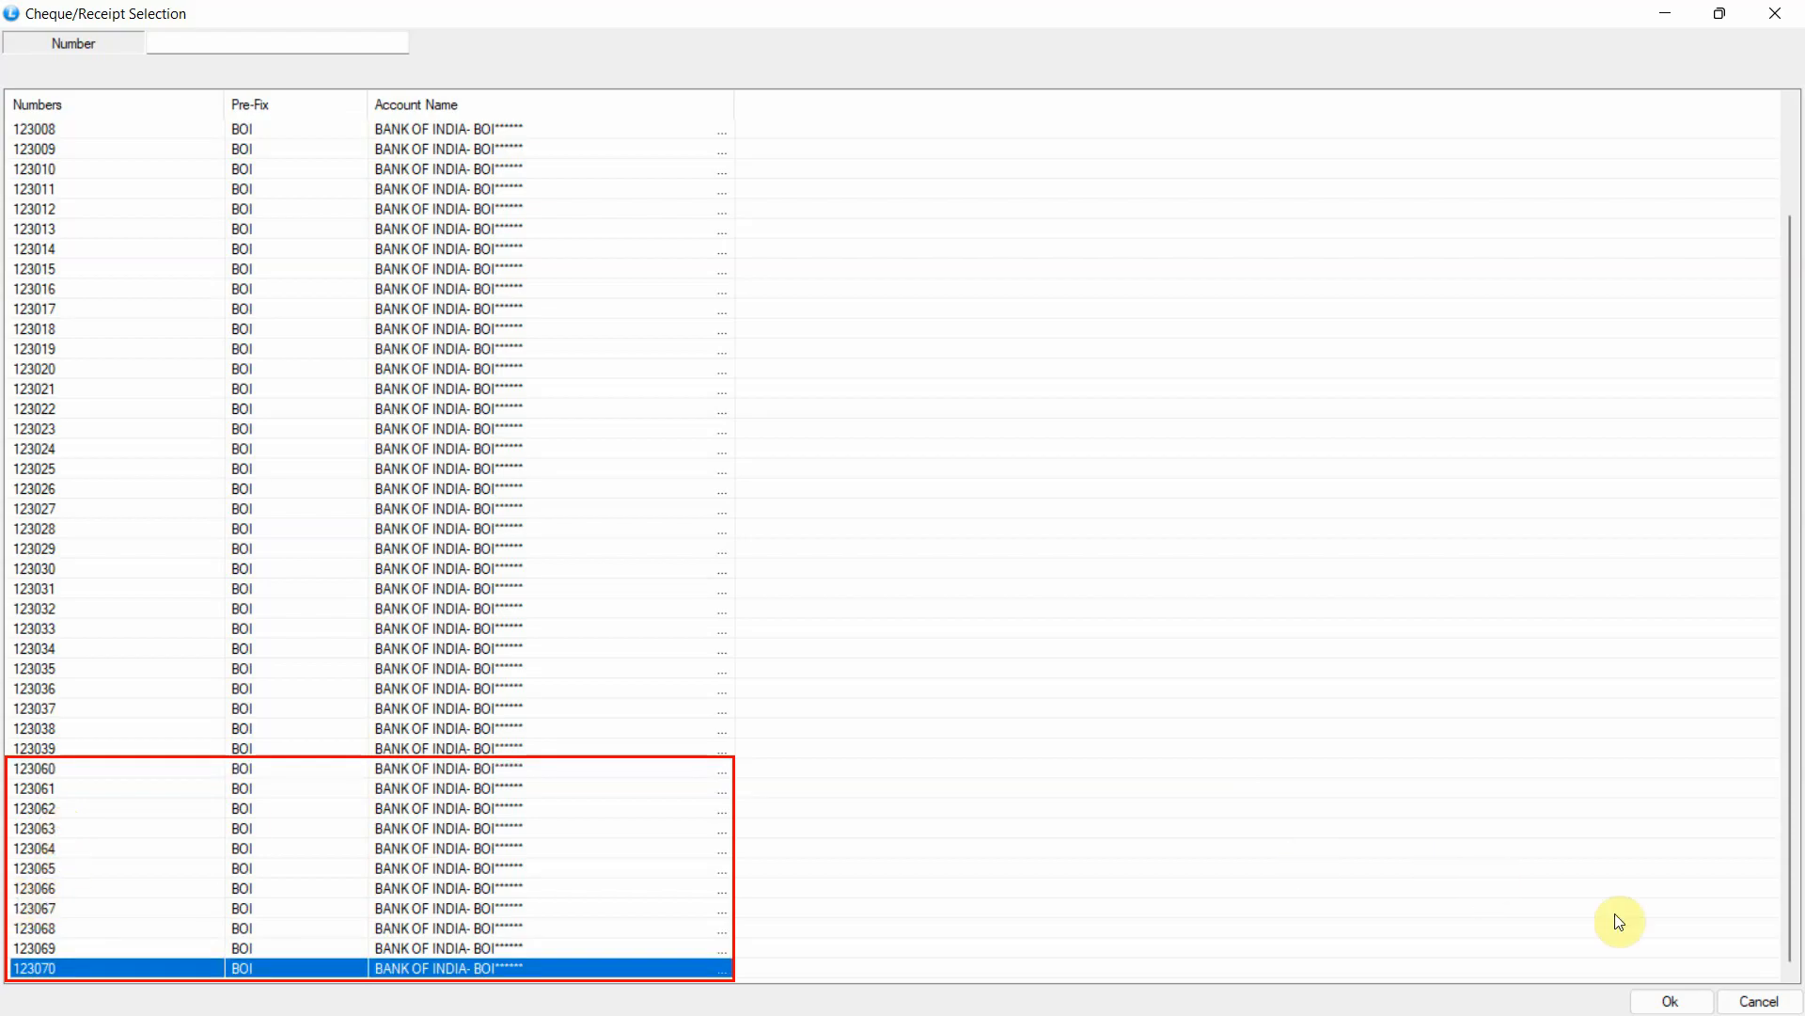
{"action": "left_click", "coordinate": [1747, 997]}
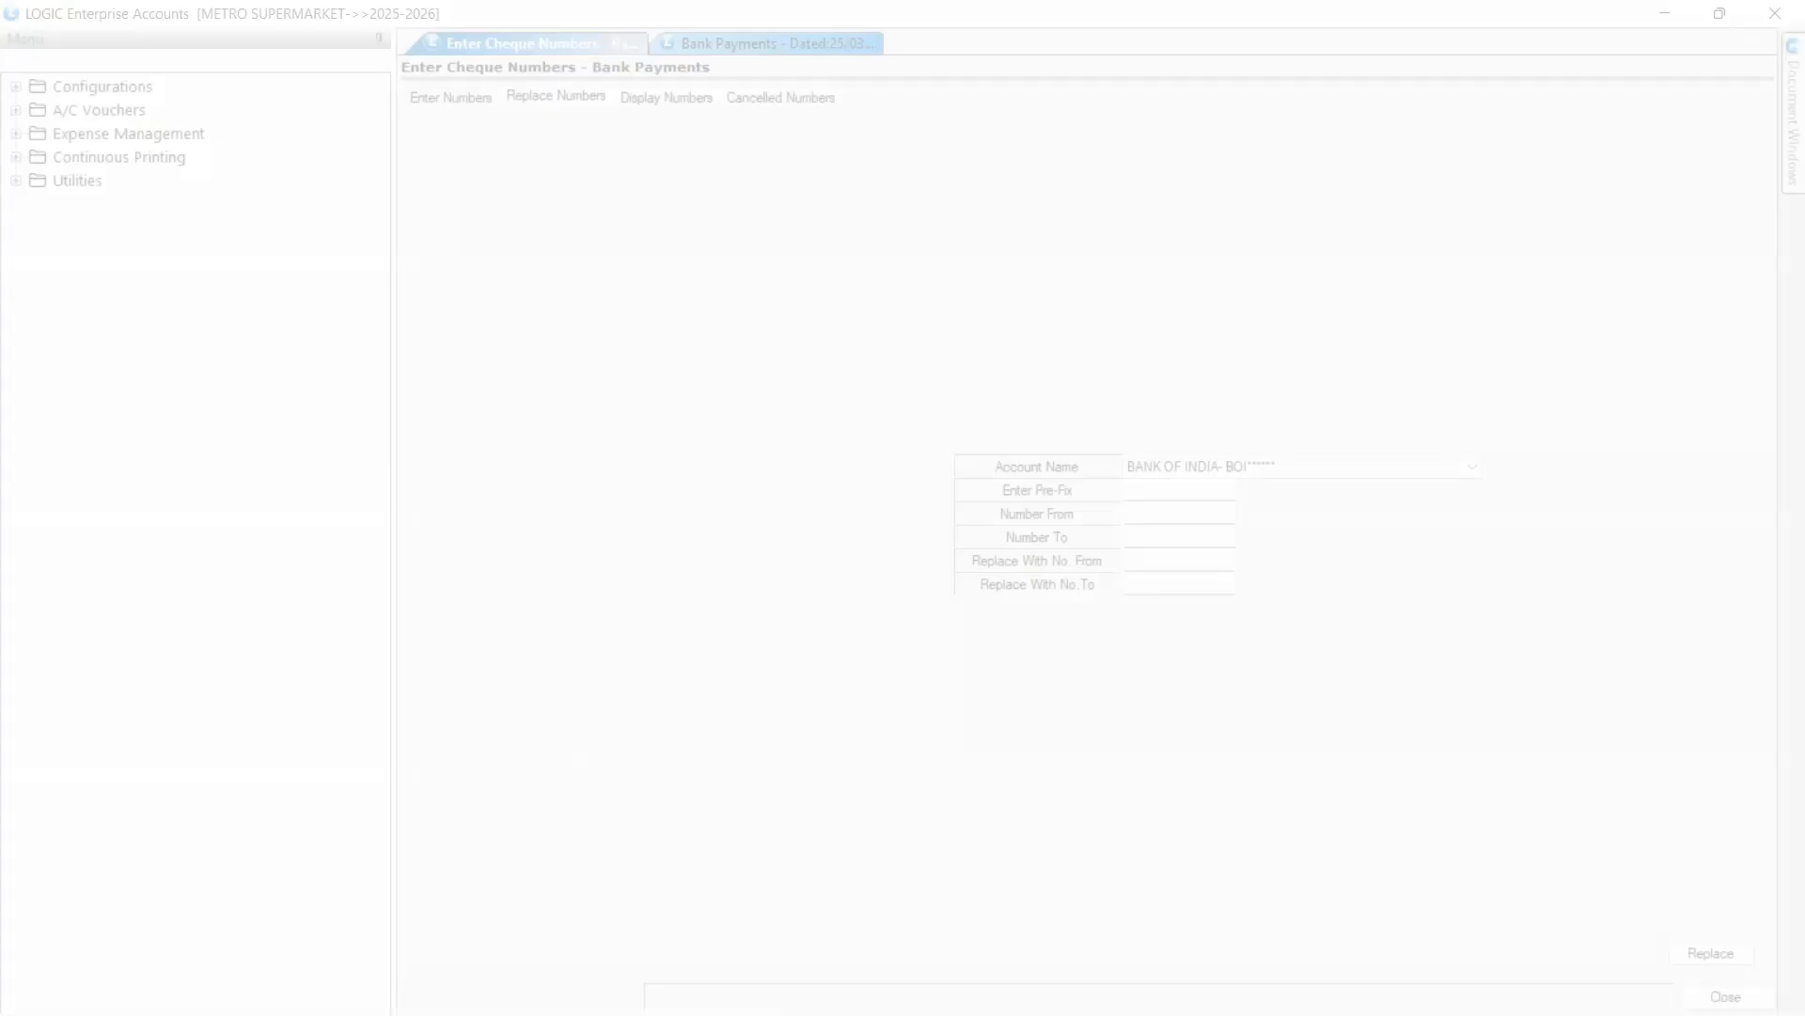
- Display the registered cheque number ranges filtered to the Bank of India account
{"action": "left_click", "coordinate": [684, 99]}
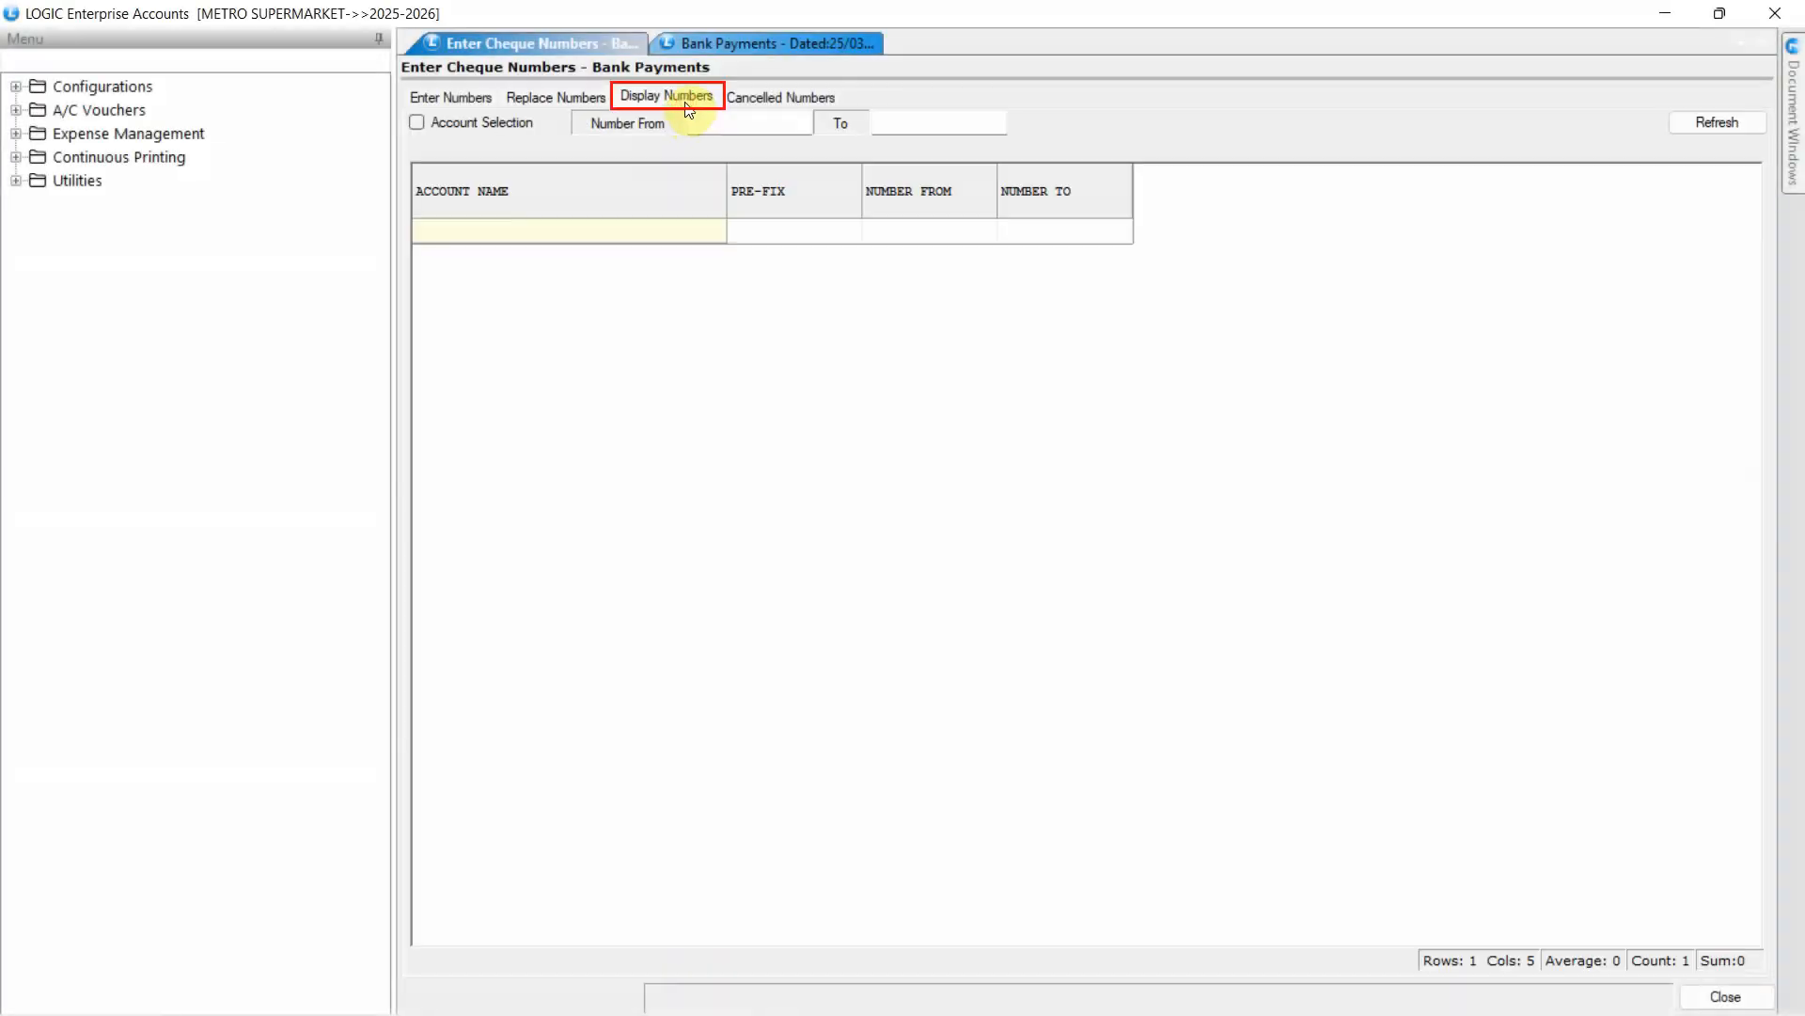
{"action": "left_click", "coordinate": [512, 121]}
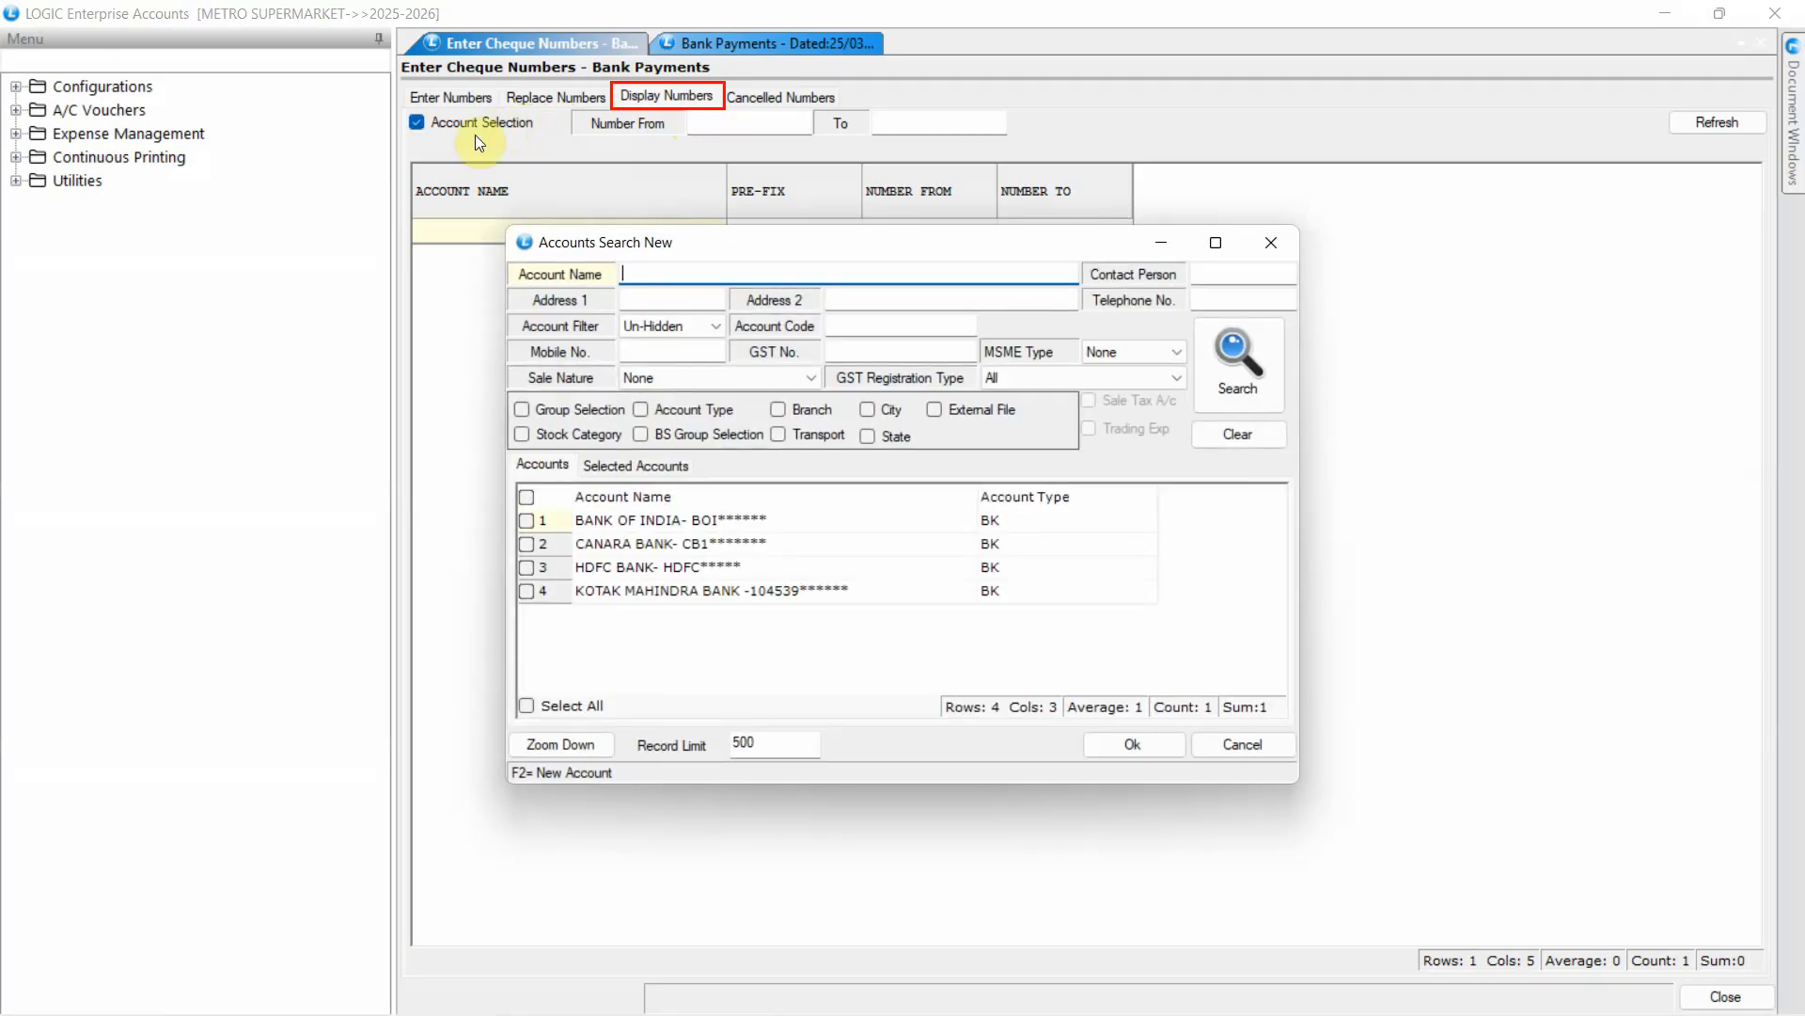
{"action": "left_click", "coordinate": [521, 519]}
{"action": "left_click", "coordinate": [1120, 743]}
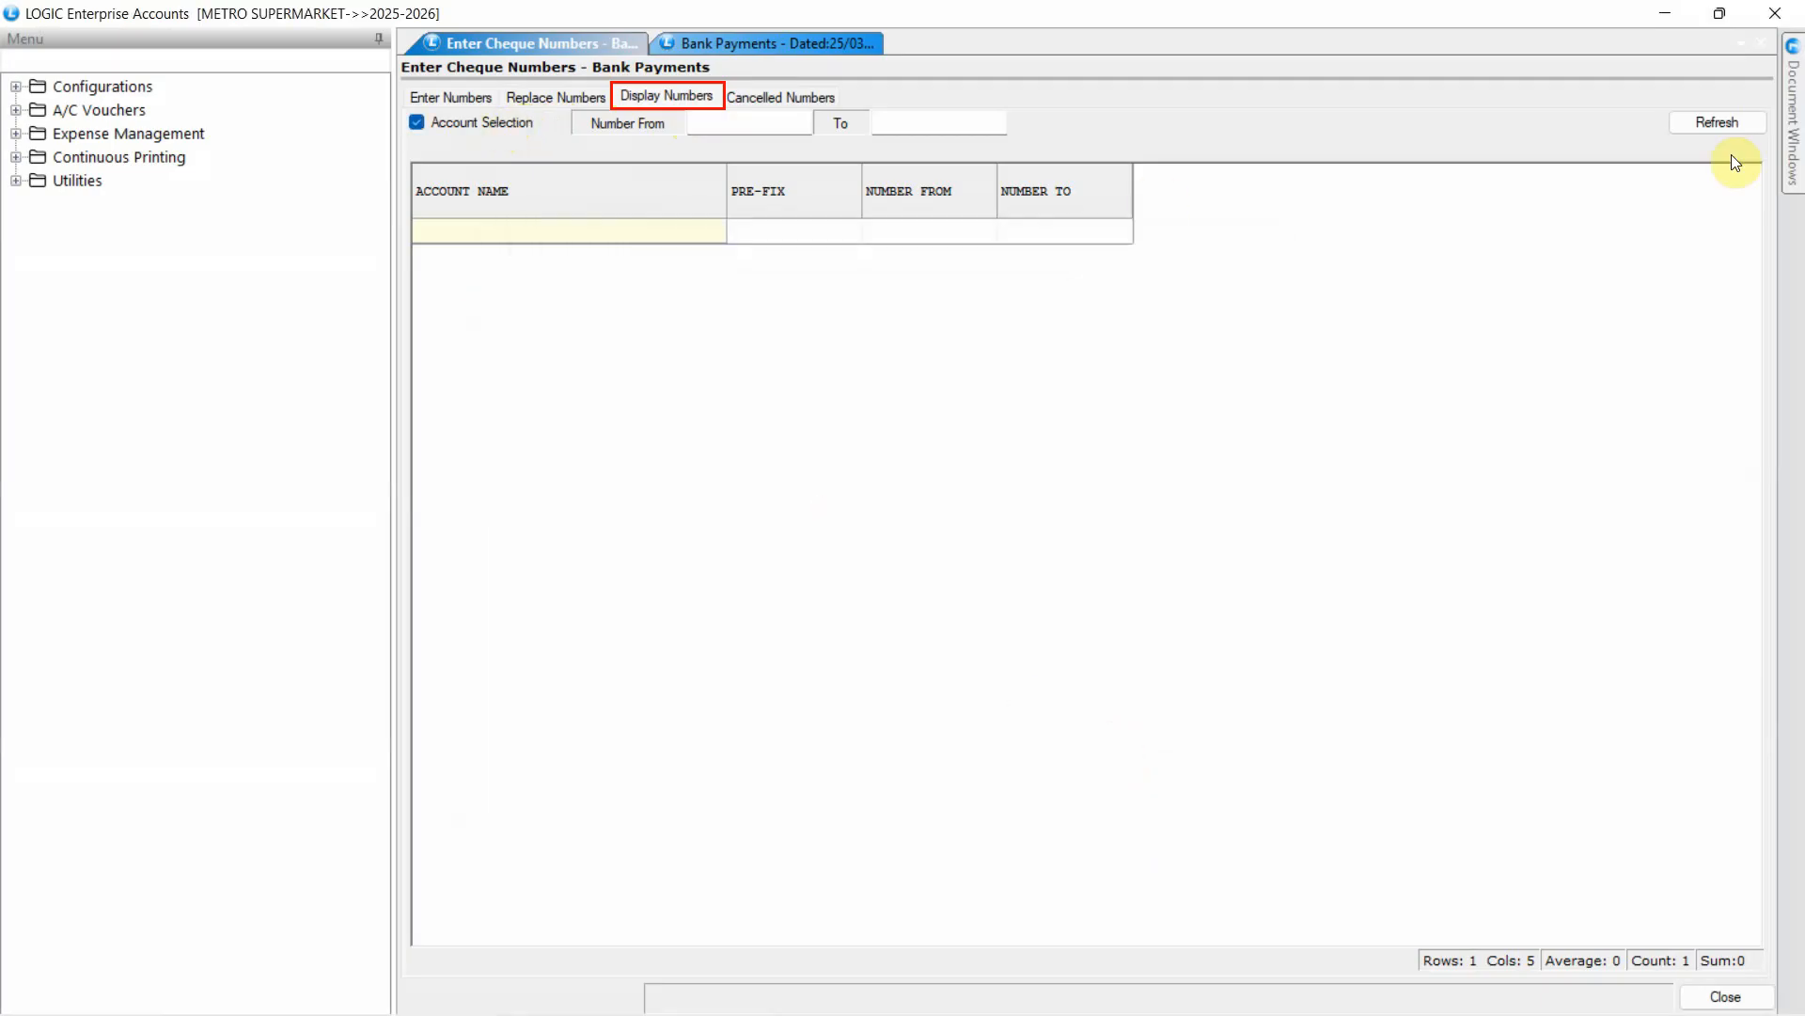
{"action": "left_click", "coordinate": [1726, 129]}
- Cancel the Bank of India cheque with prefix BOI and number 123070
{"action": "left_click", "coordinate": [804, 98]}
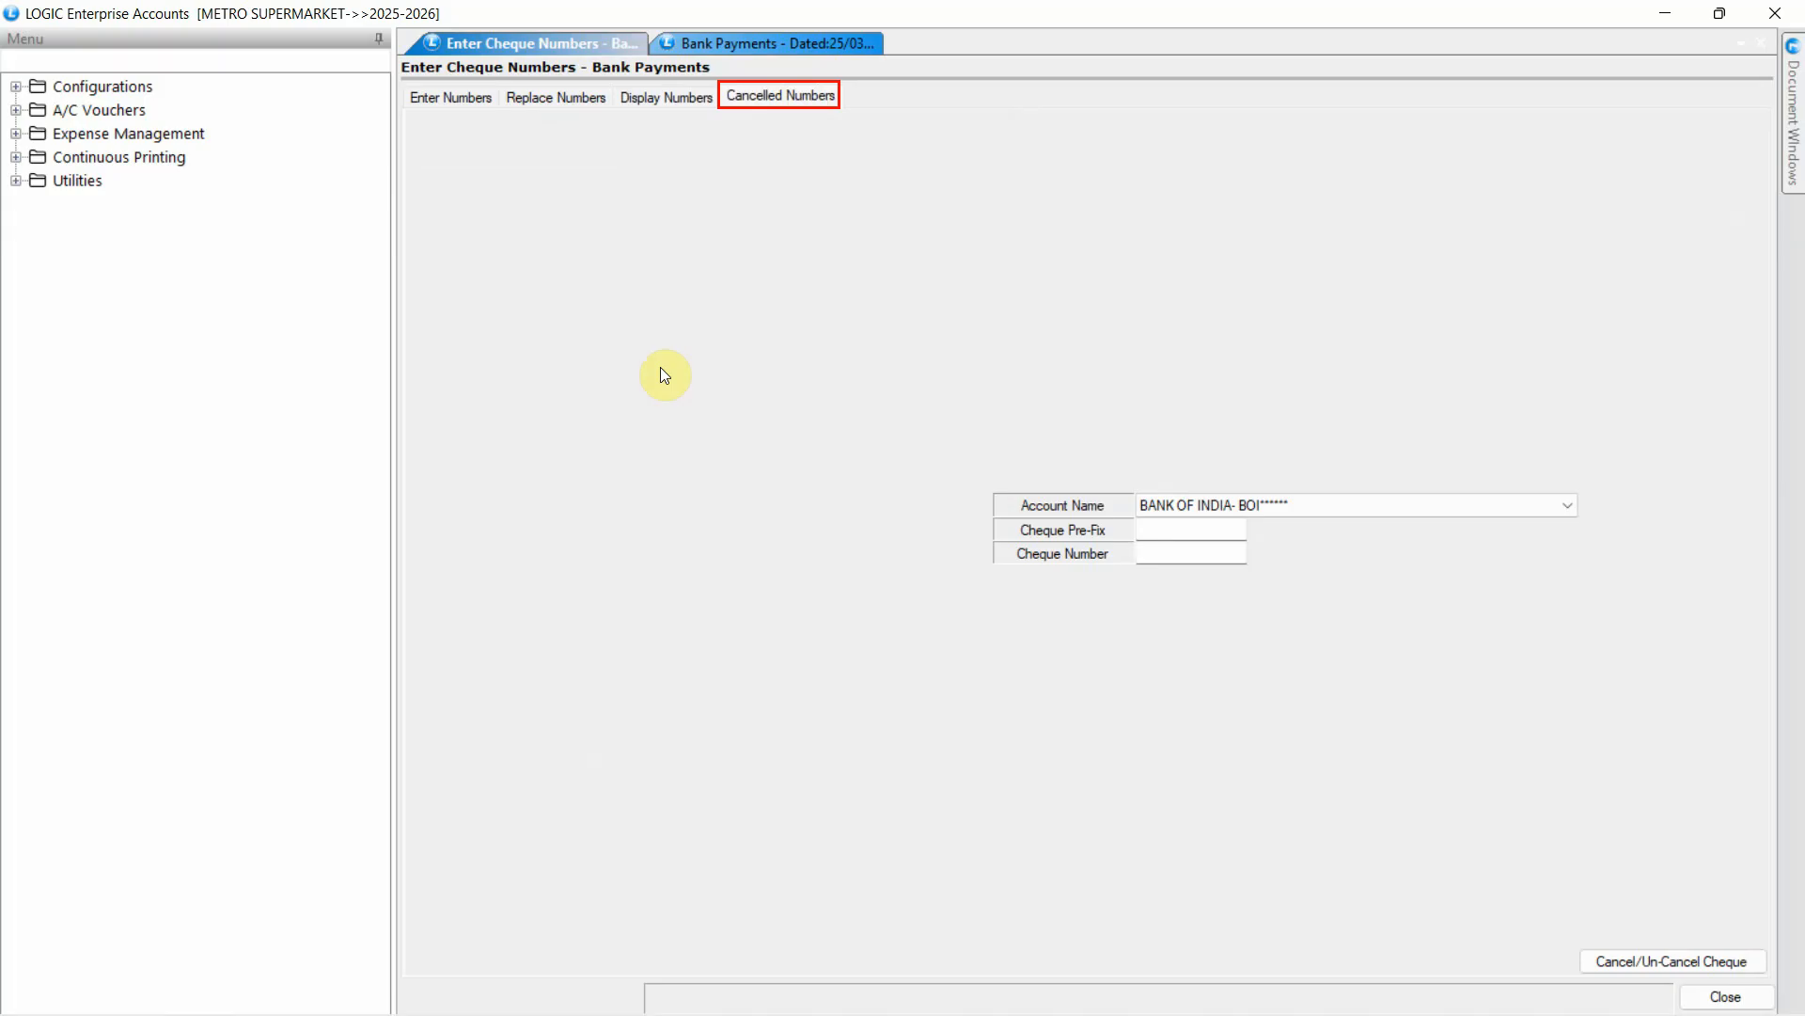
{"action": "left_click", "coordinate": [1195, 528]}
{"action": "type", "text": "BOI"}
{"action": "key", "text": "Tab"}
{"action": "type", "text": "123070"}
{"action": "key", "text": "Tab"}
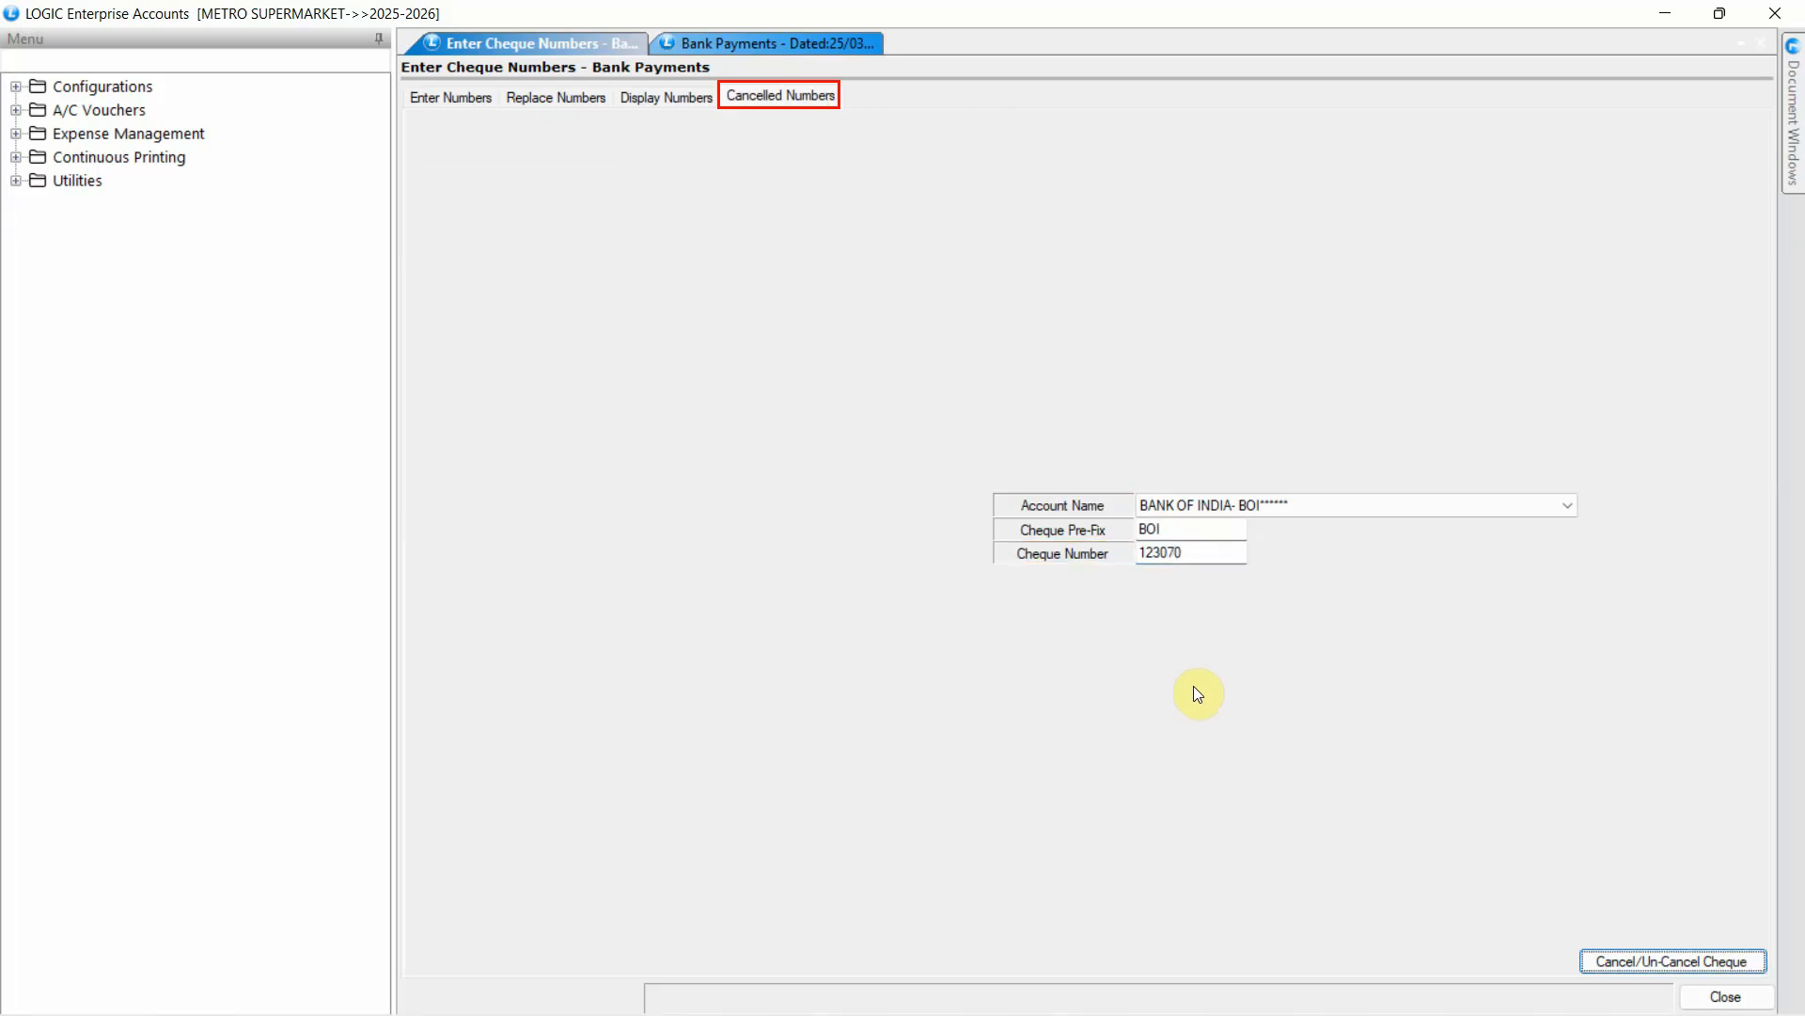
{"action": "left_click", "coordinate": [1619, 957]}
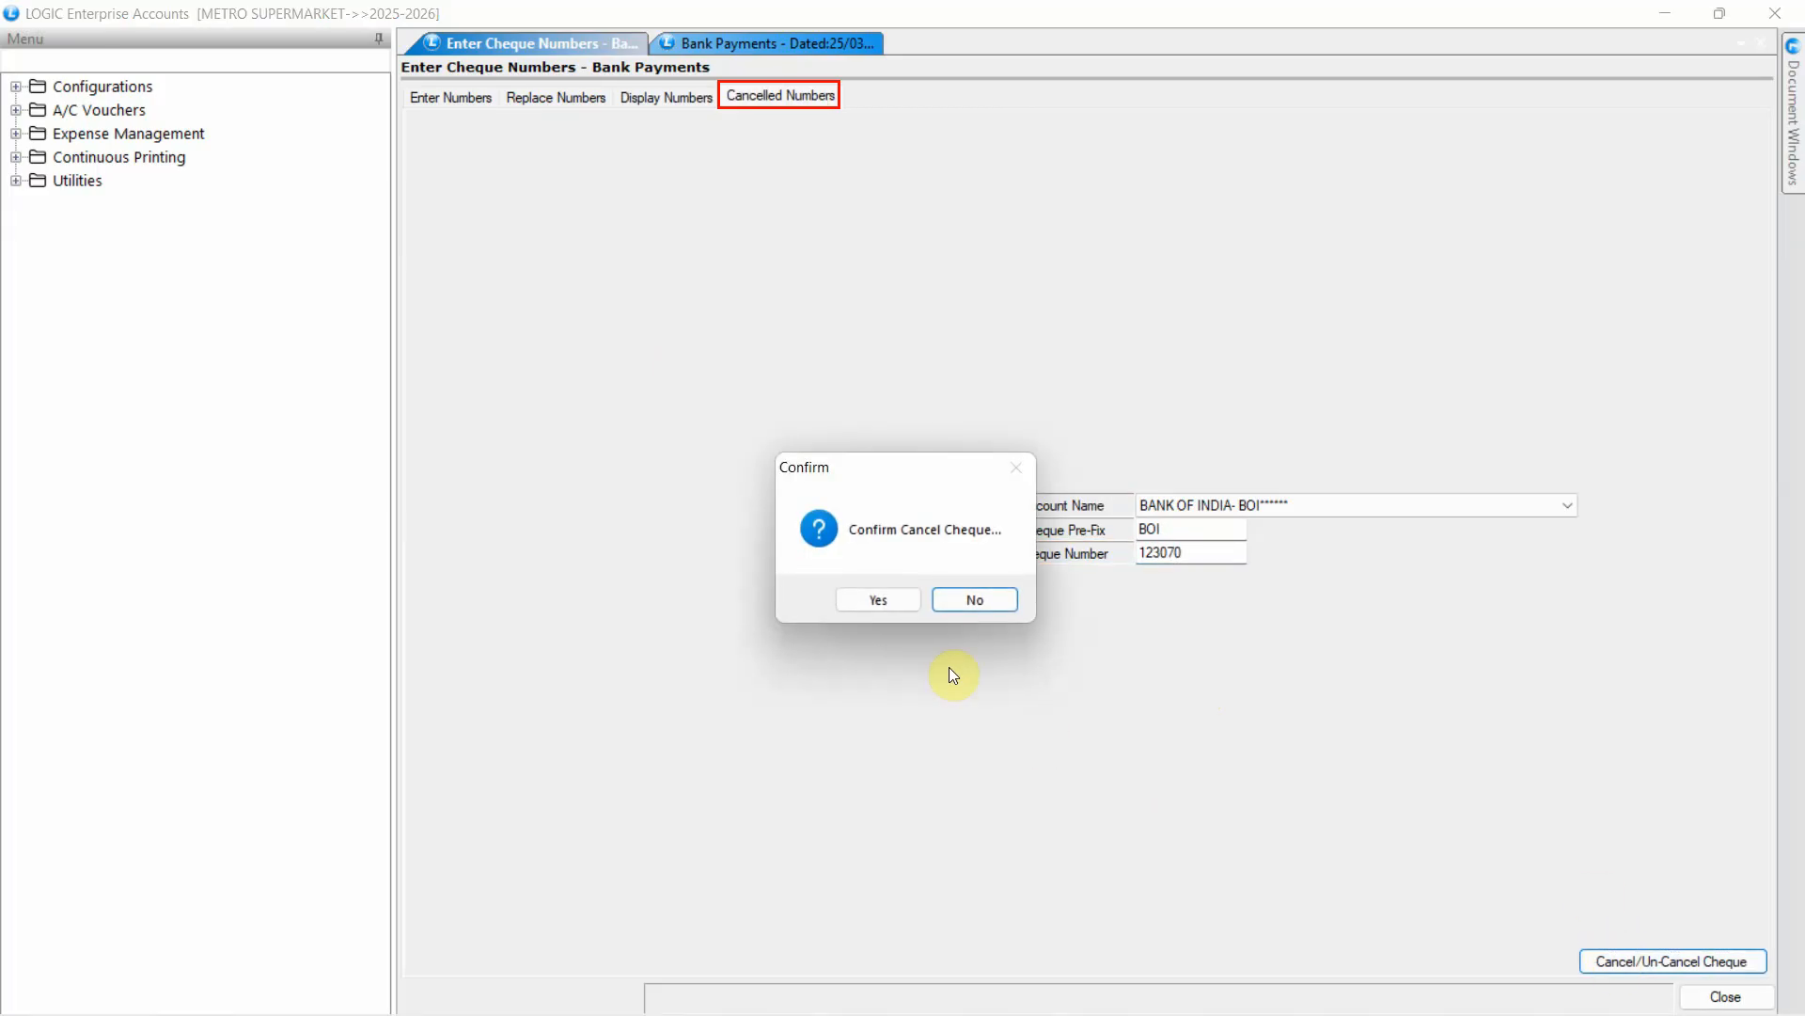
{"action": "left_click", "coordinate": [895, 602]}
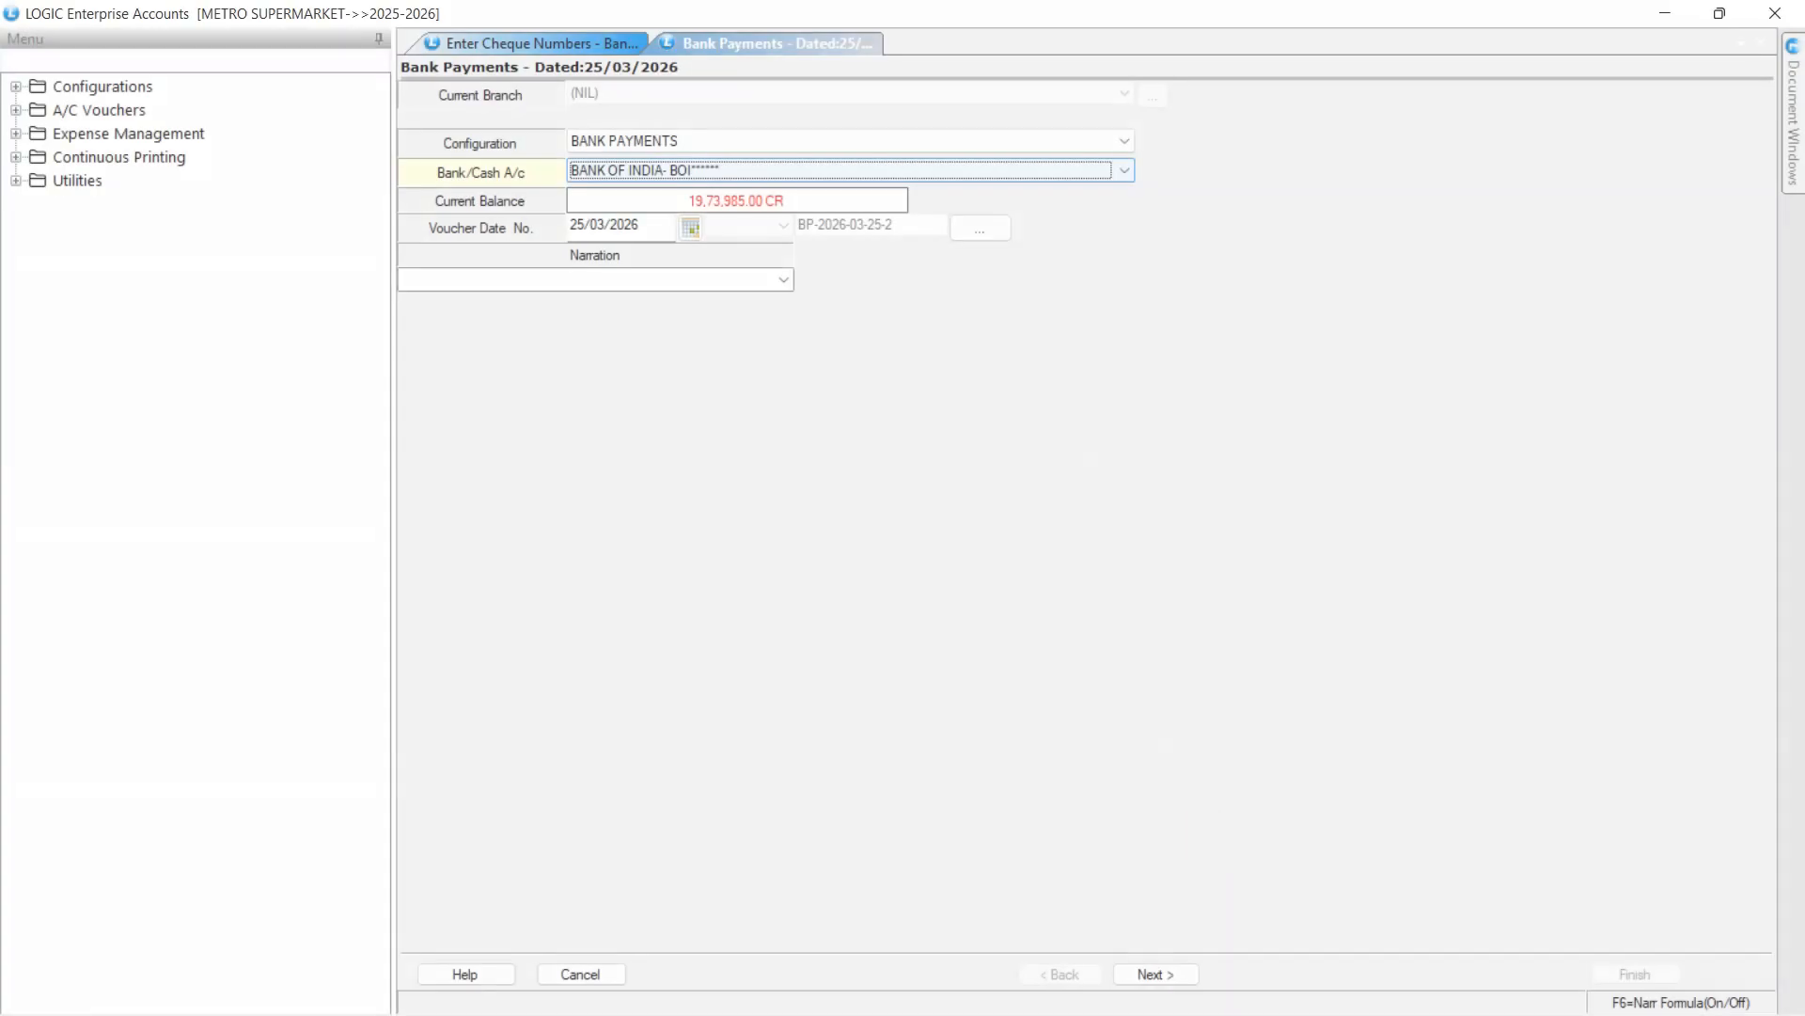
- Check the end of the cheque selection list in a new Bank of India payment for the cancelled cheque, without choosing one
{"action": "left_click", "coordinate": [1155, 973]}
{"action": "left_click", "coordinate": [1141, 178]}
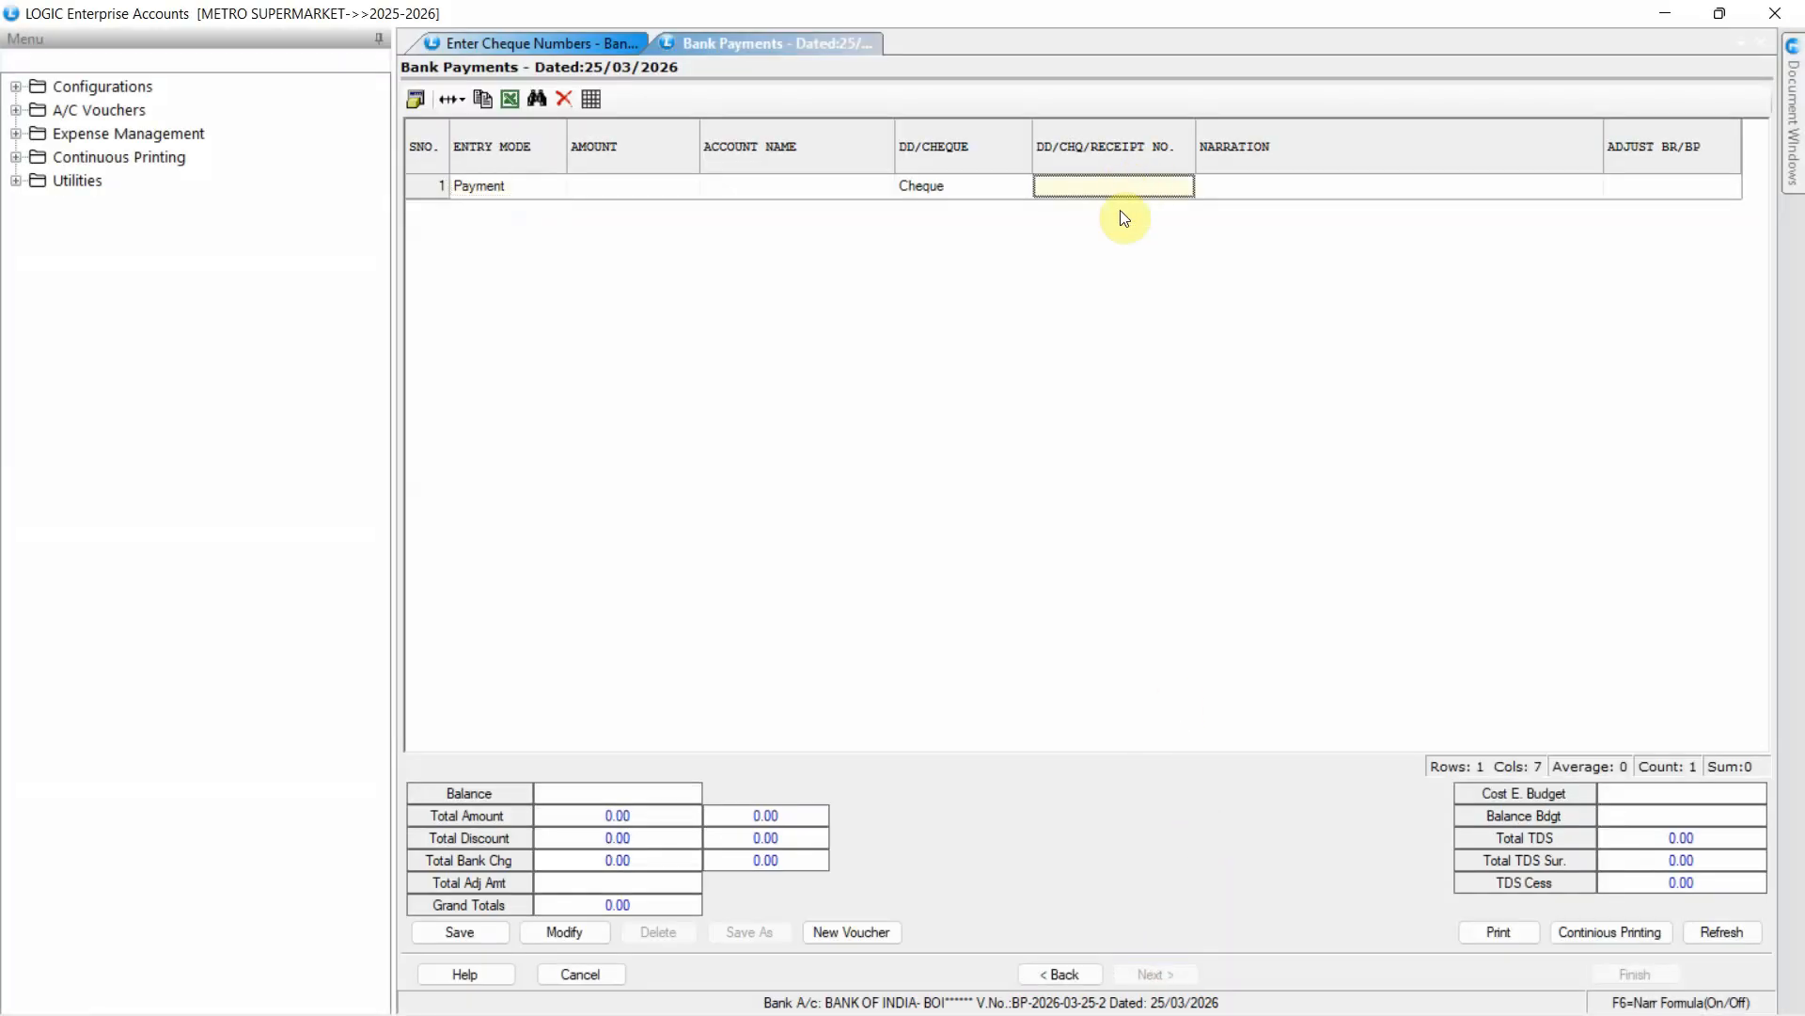
{"action": "left_click", "coordinate": [72, 968]}
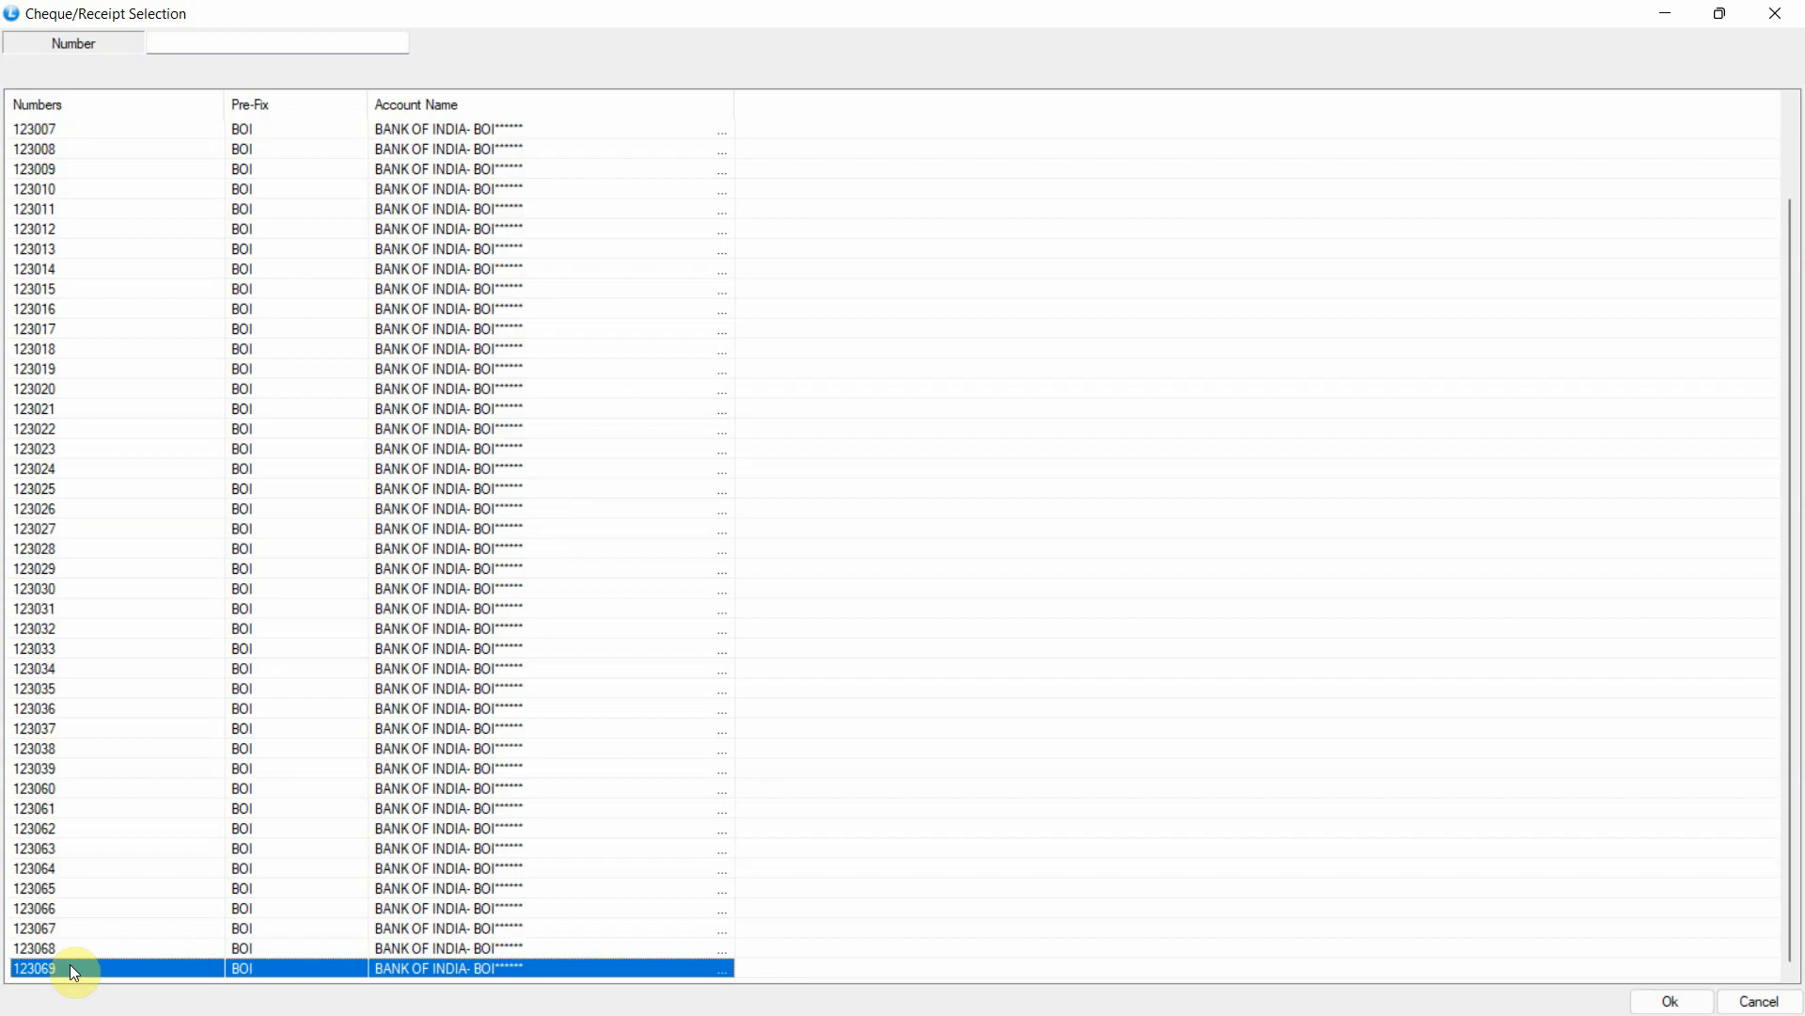
{"action": "left_click", "coordinate": [1760, 1001]}
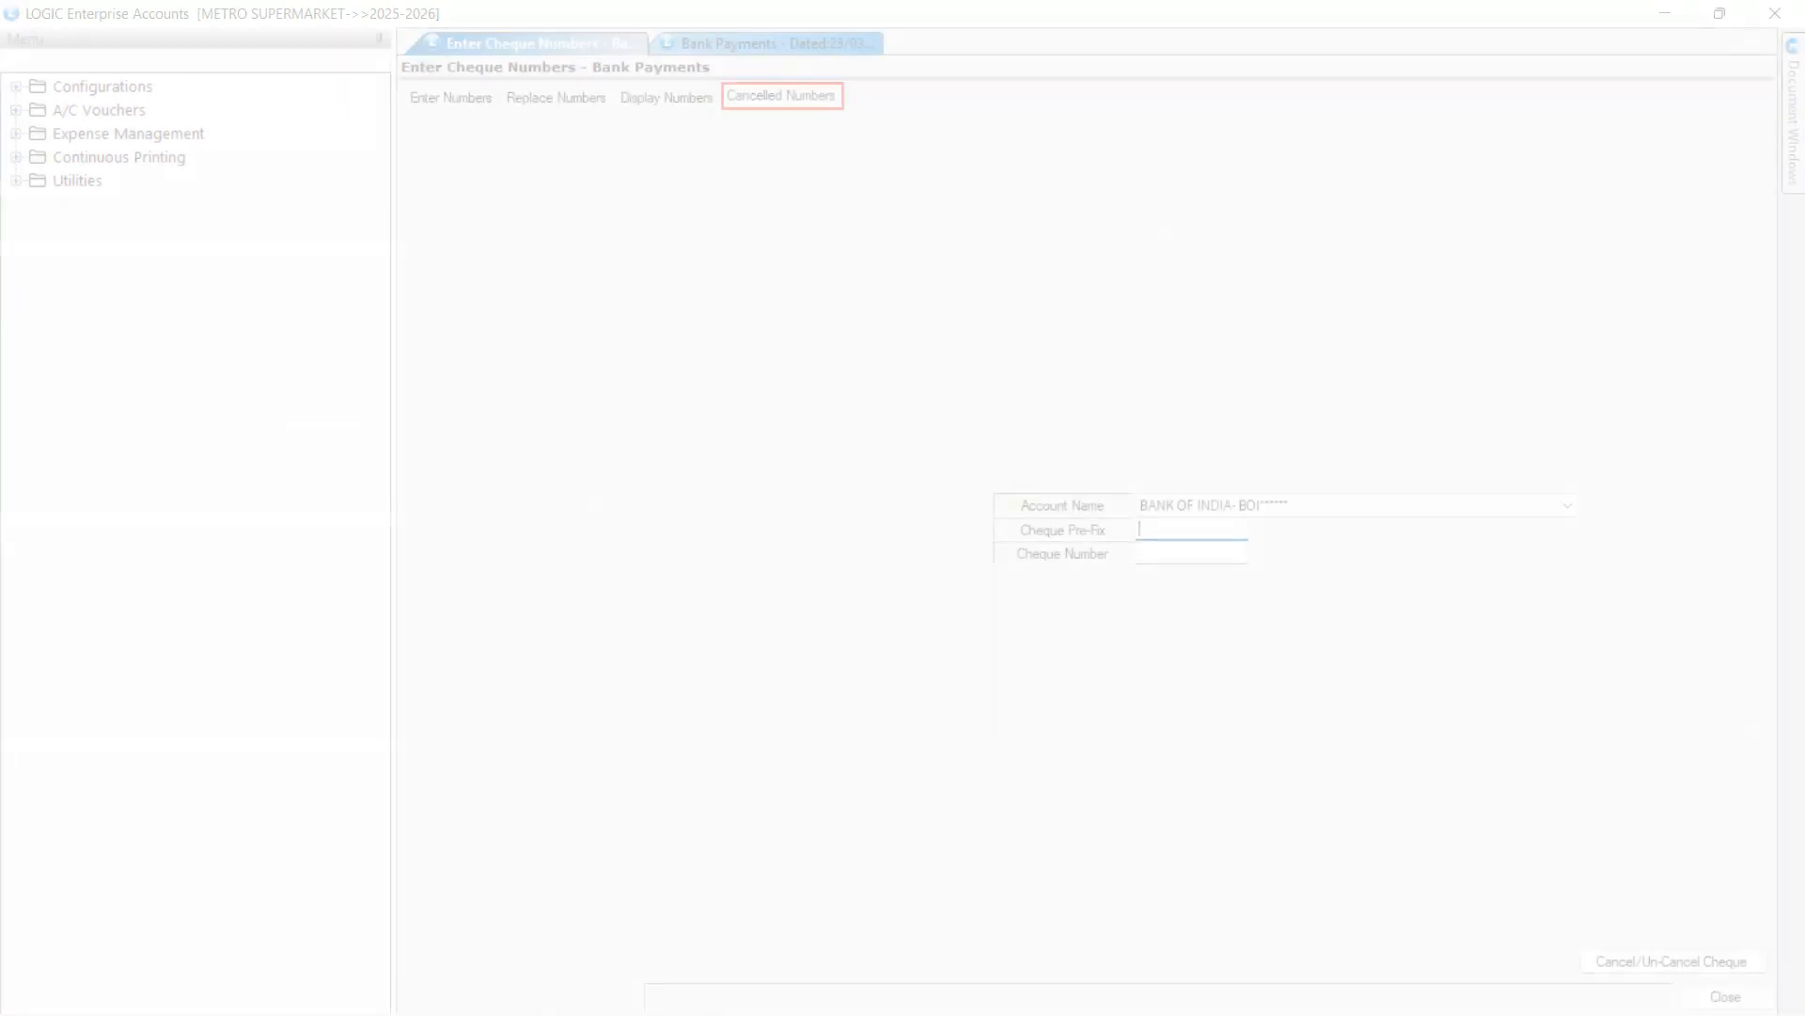
- Un-cancel the Bank of India cheque with prefix BOI and number 123070
{"action": "left_click", "coordinate": [1200, 538]}
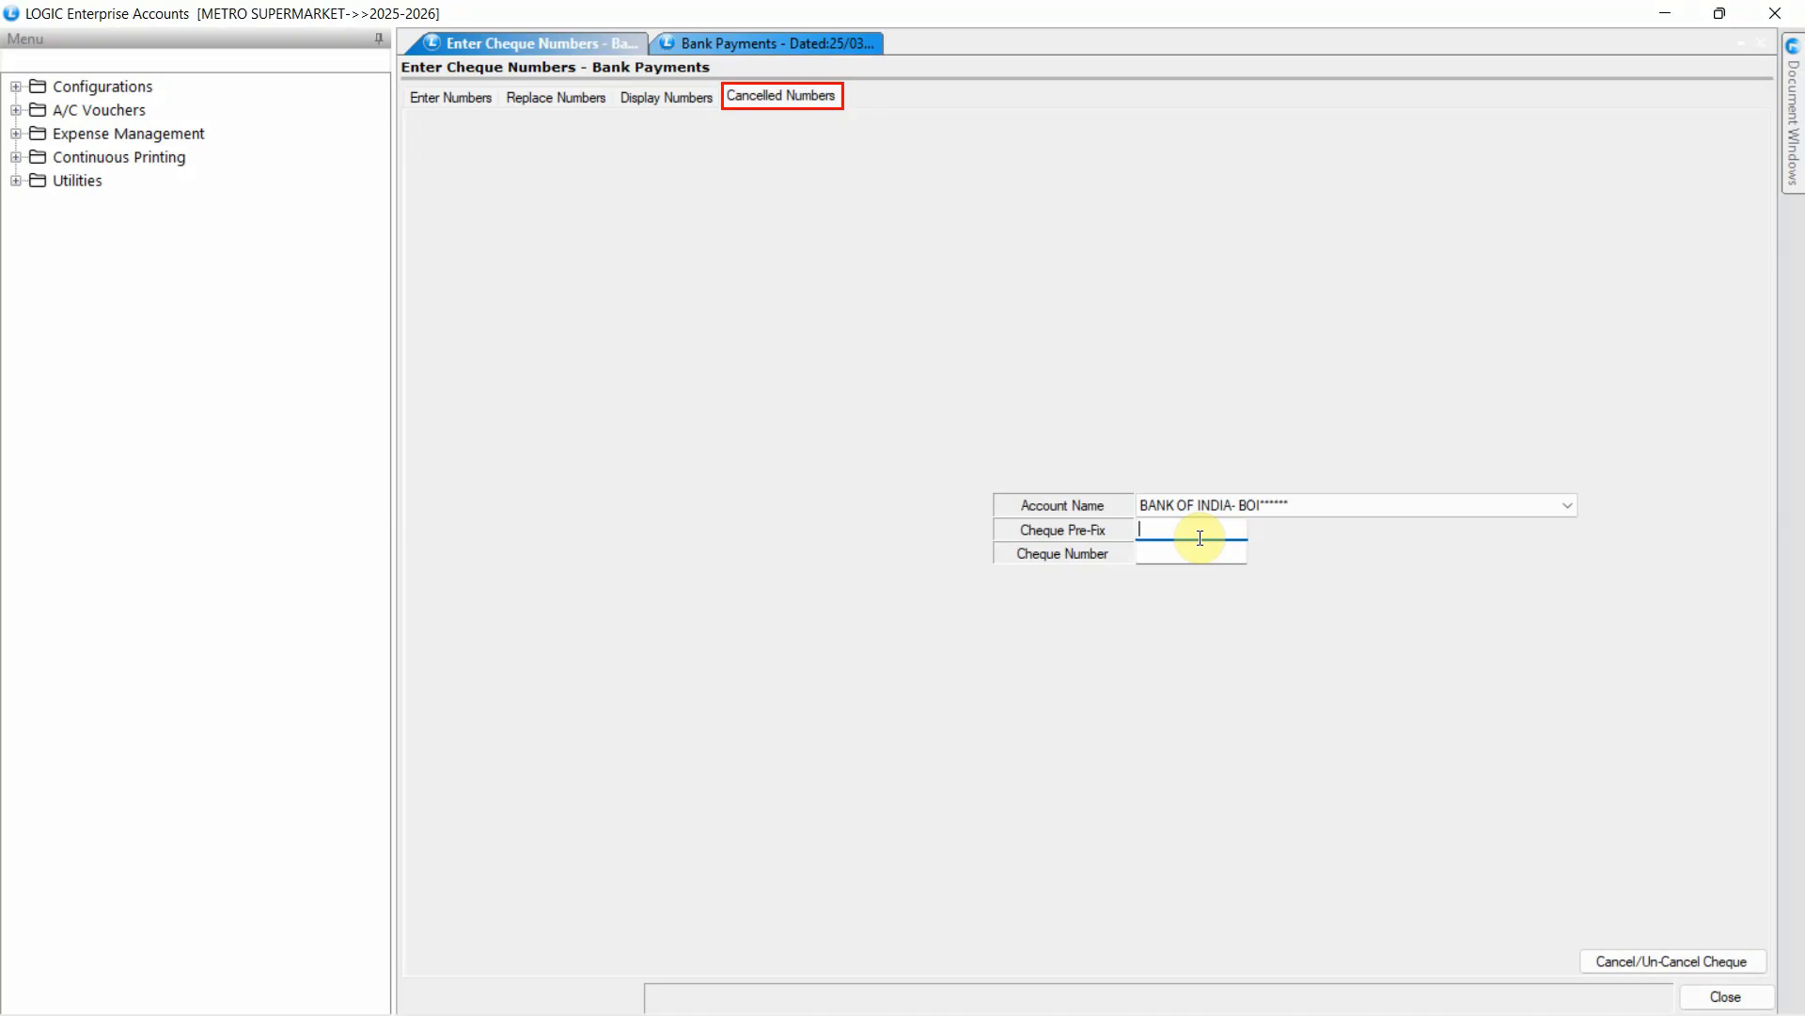
{"action": "type", "text": "BOI"}
{"action": "left_click", "coordinate": [1196, 550]}
{"action": "type", "text": "123070"}
{"action": "left_click", "coordinate": [1655, 959]}
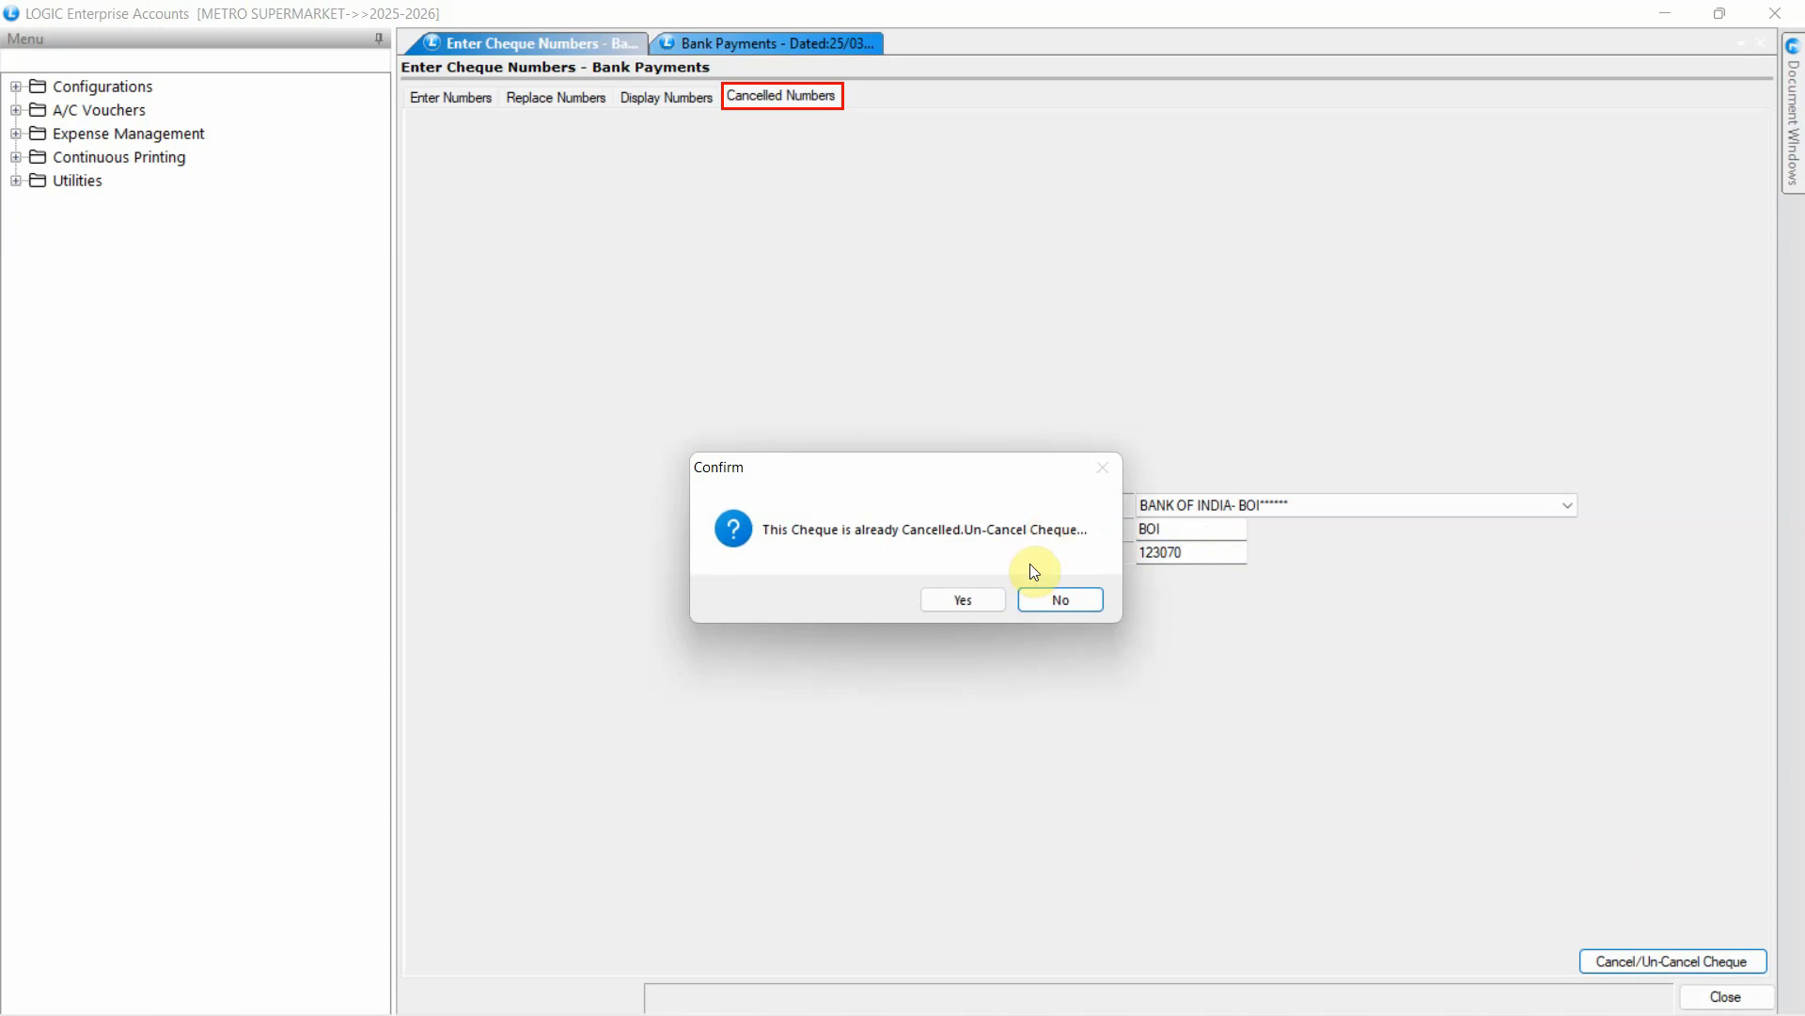
{"action": "left_click", "coordinate": [978, 604]}
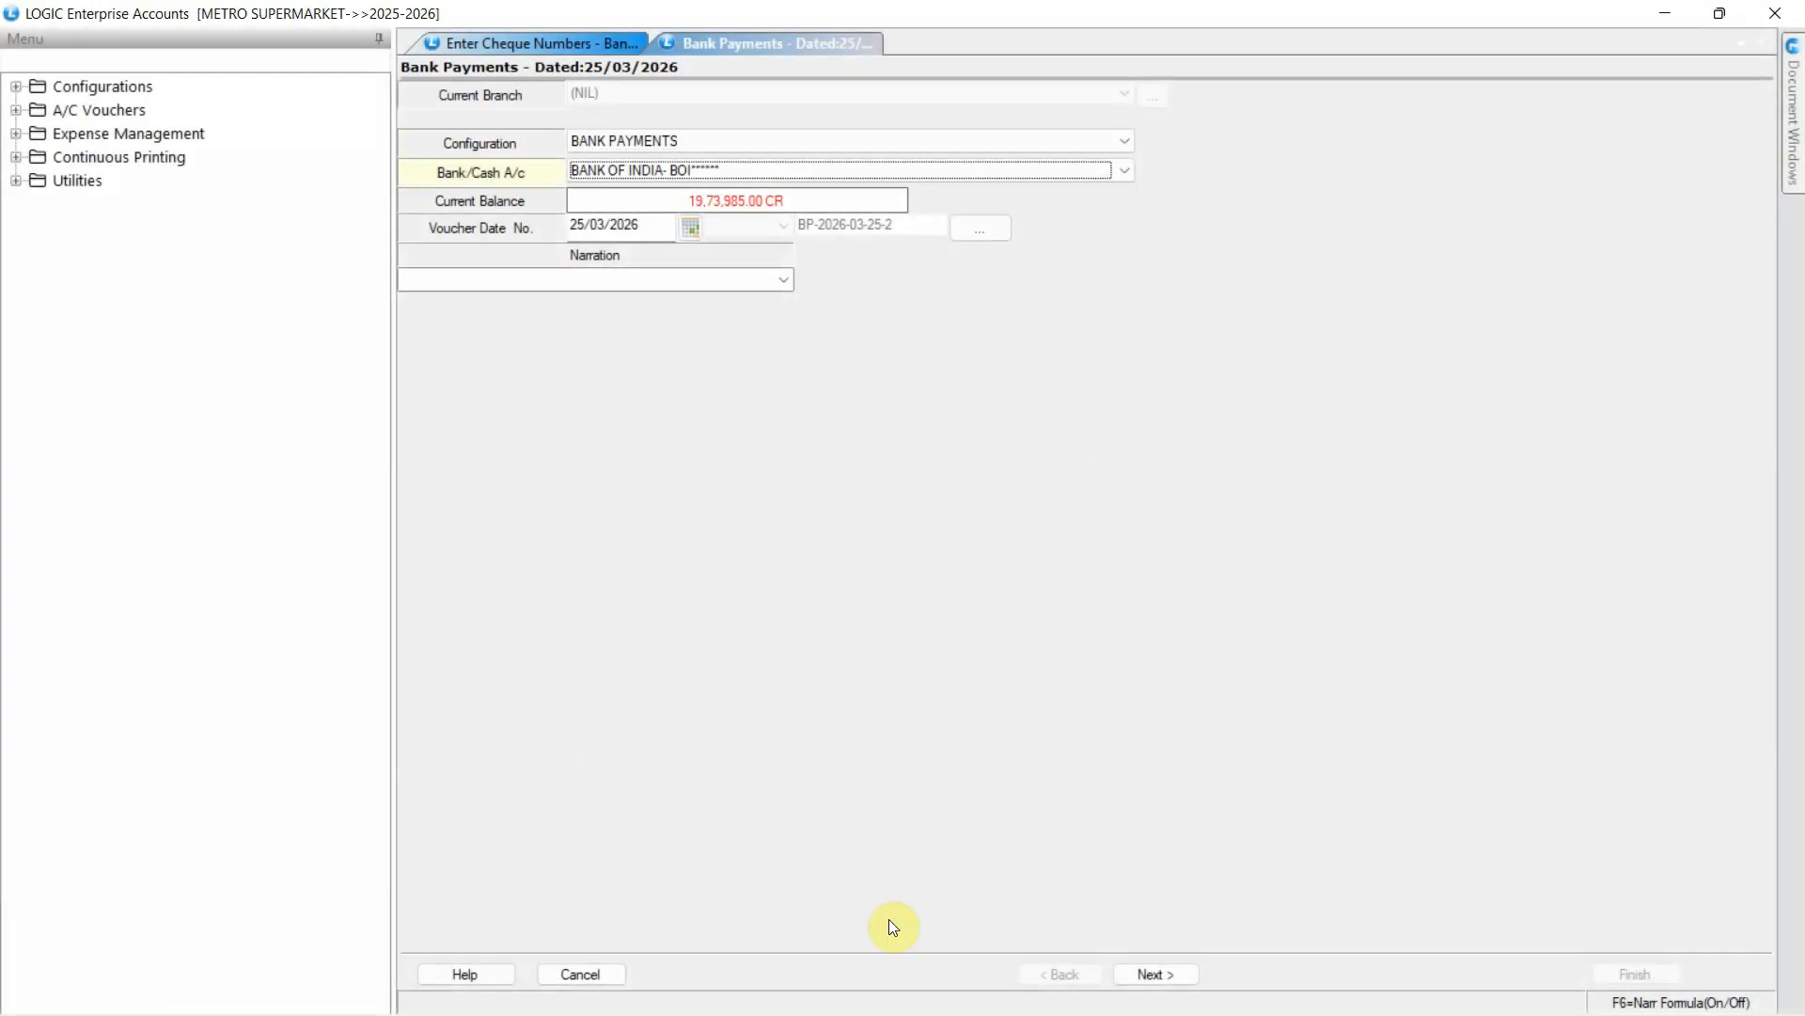
- Look up the restored cheque 123070 in the cheque selection list of a new Bank of India payment
{"action": "left_click", "coordinate": [1153, 973]}
{"action": "double_click", "coordinate": [1119, 177]}
{"action": "left_click", "coordinate": [76, 968]}
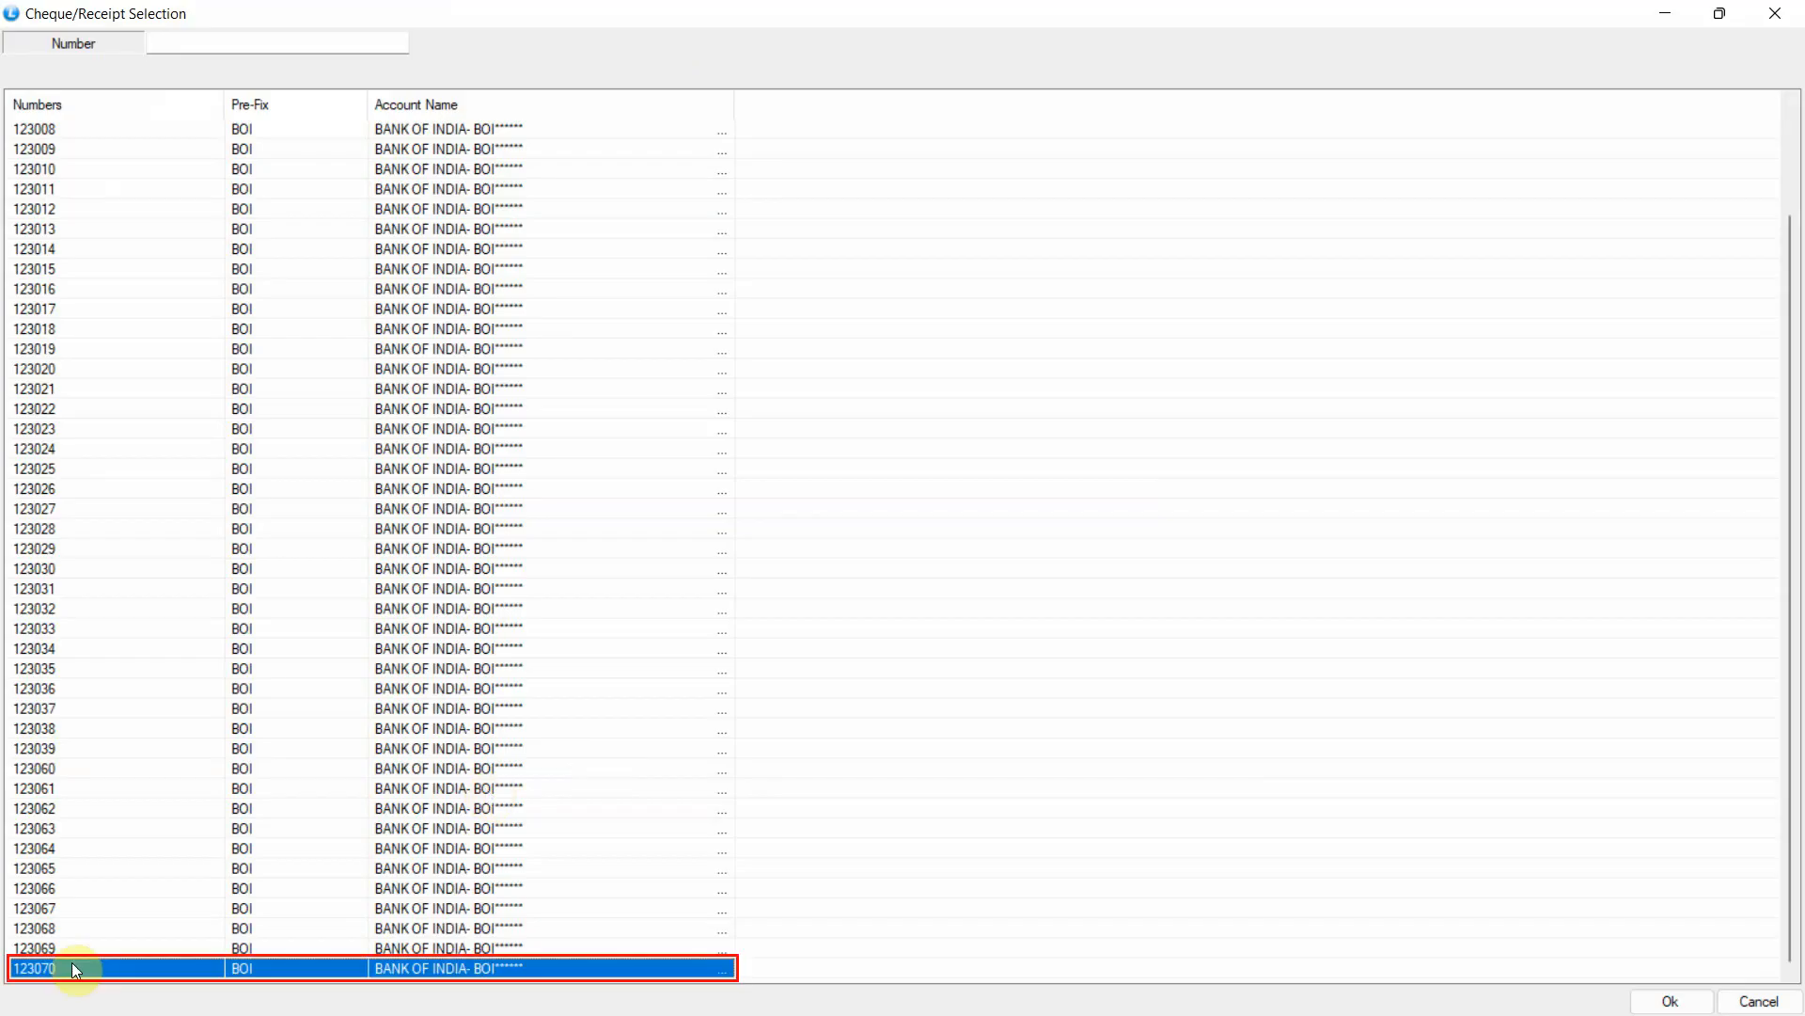